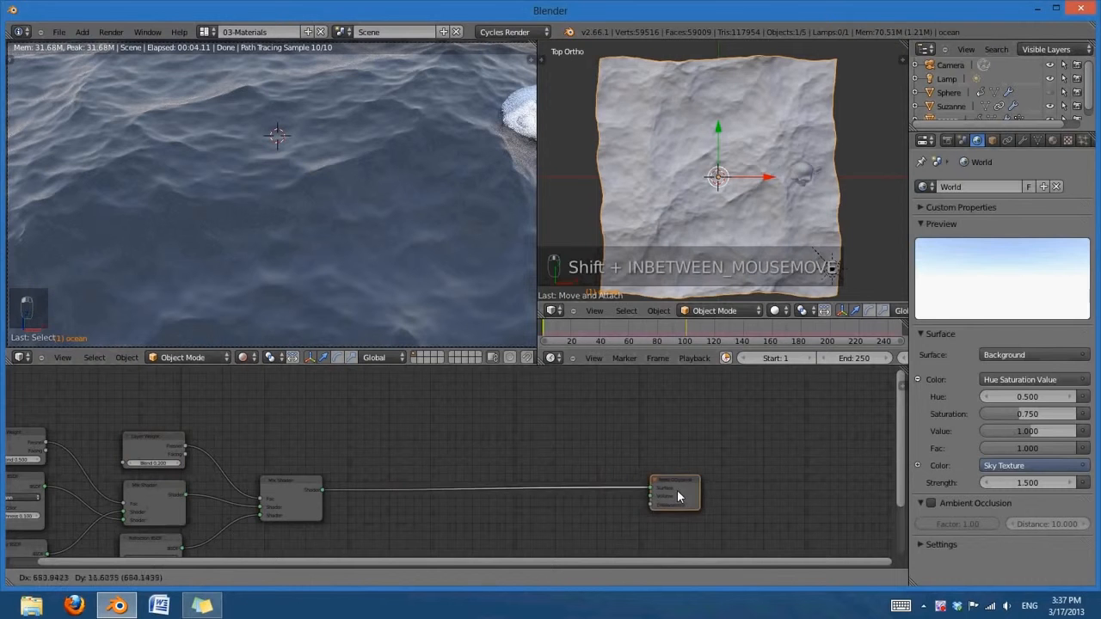
# Place the Material Output node well away from the last Mix Shader to make room for more nodes.
pyautogui.click(710, 492)
pyautogui.press('Home')
pyautogui.moveTo(326, 411); pyautogui.dragTo(340, 364, button='middle')
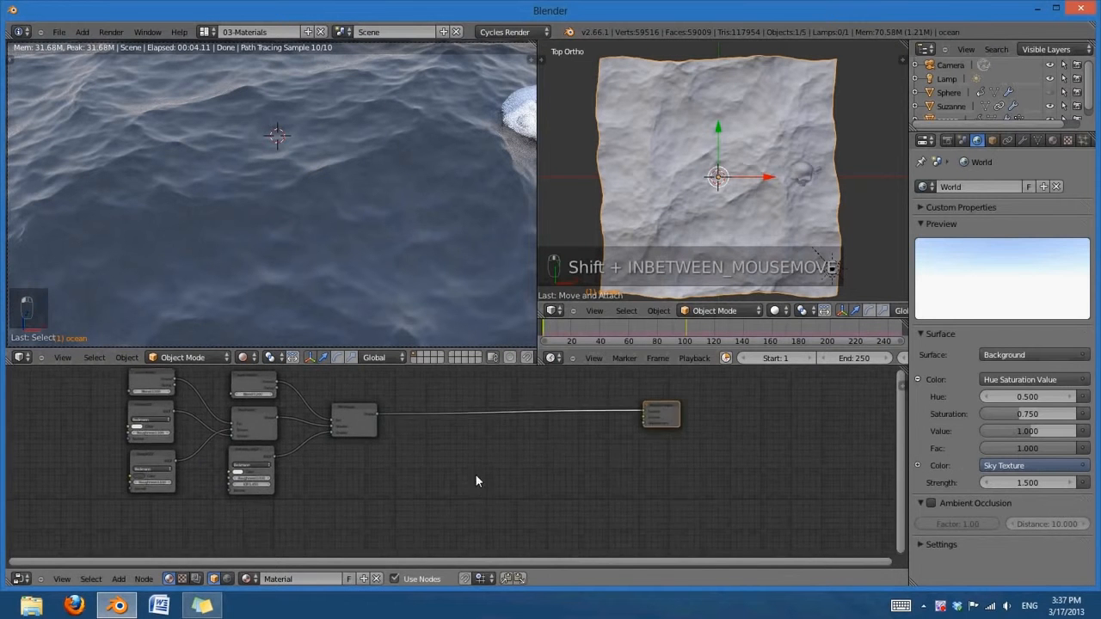
pyautogui.moveTo(475, 476); pyautogui.dragTo(475, 510, button='middle')
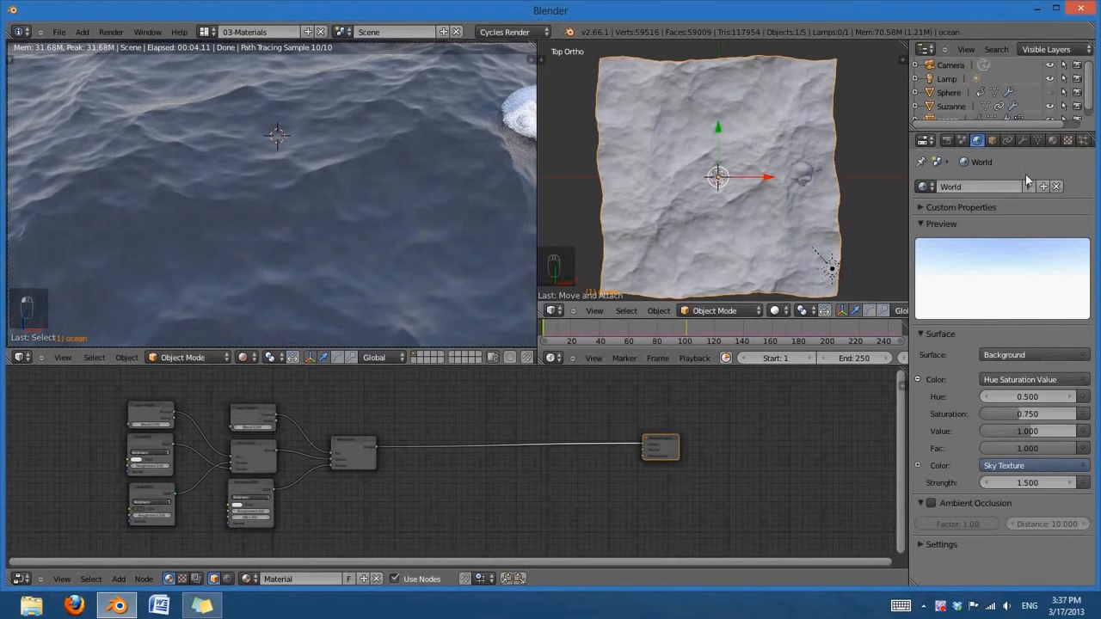
# Save the scene to the Desktop folder as "Ocean with foam tutoria".
pyautogui.click(58, 32)
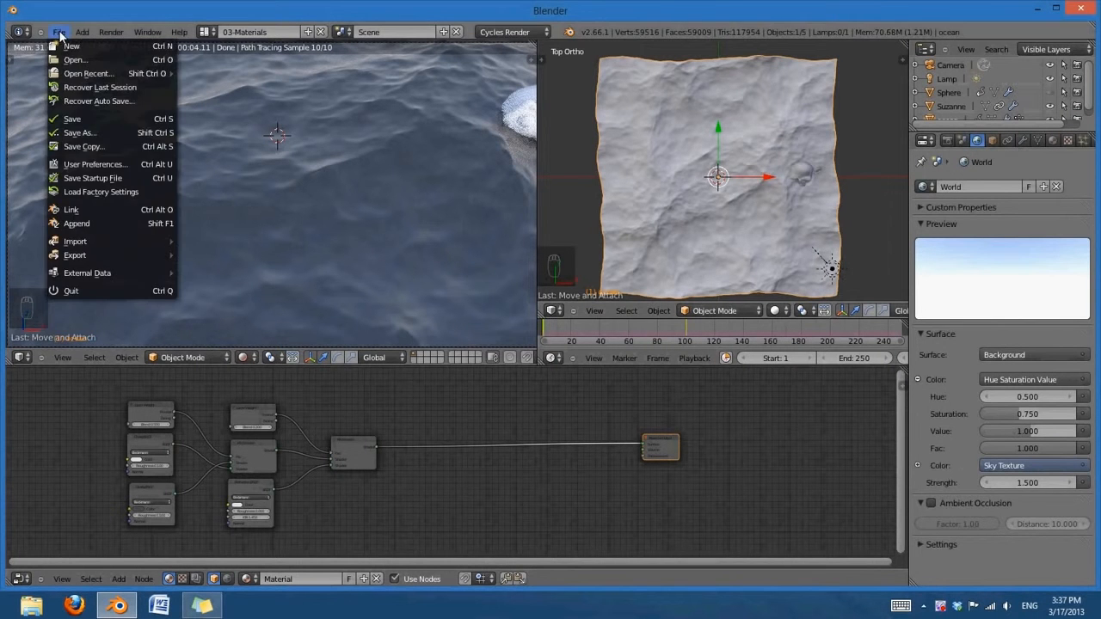
pyautogui.click(99, 128)
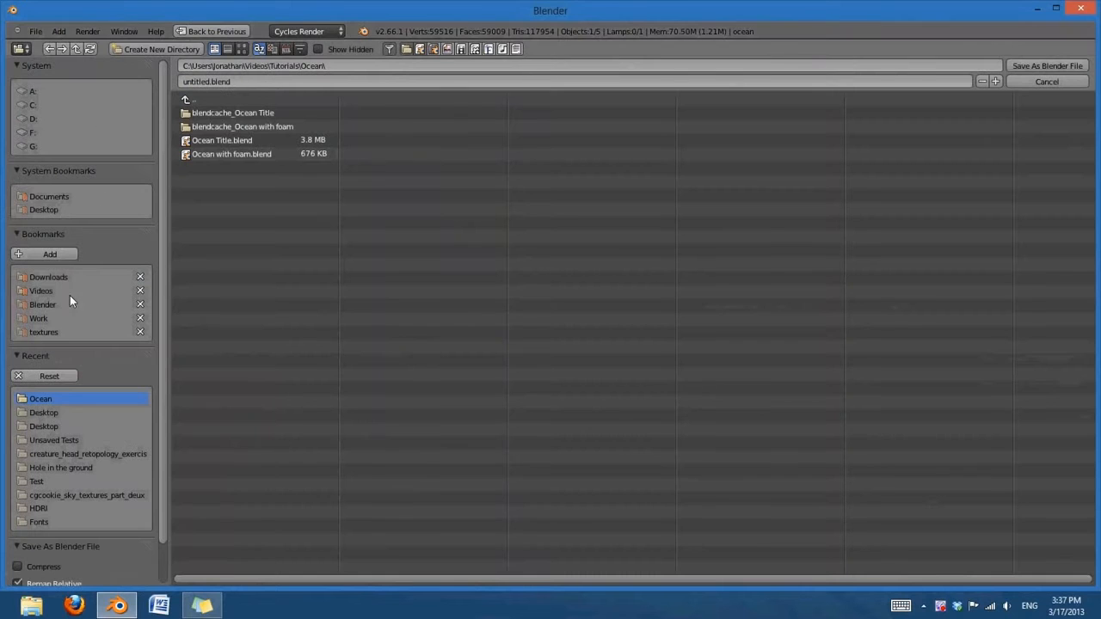
pyautogui.click(67, 209)
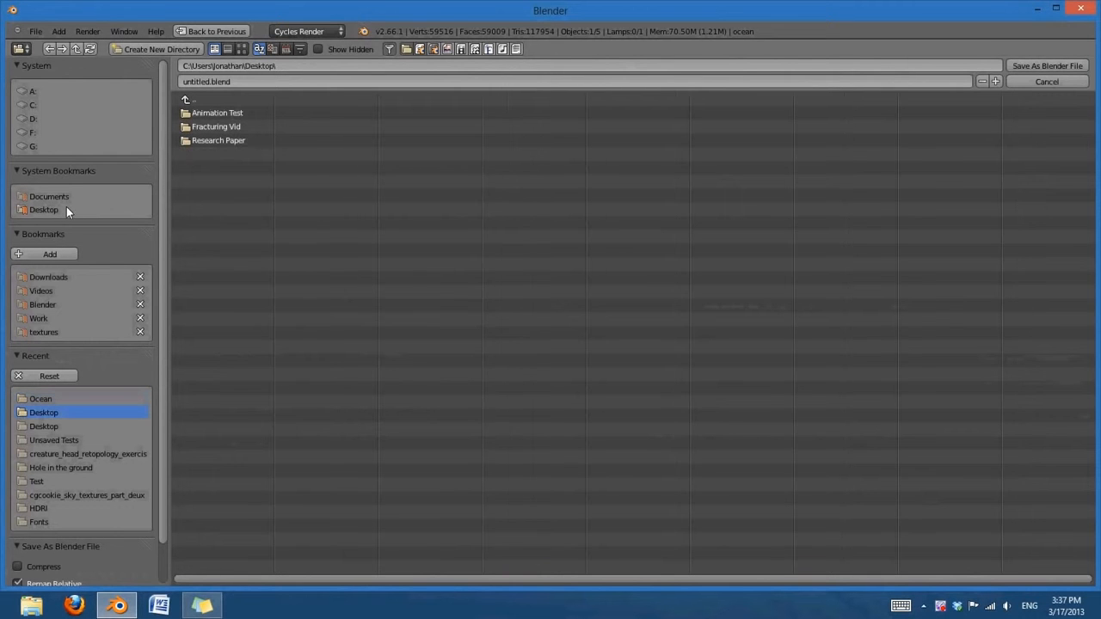
pyautogui.click(283, 81)
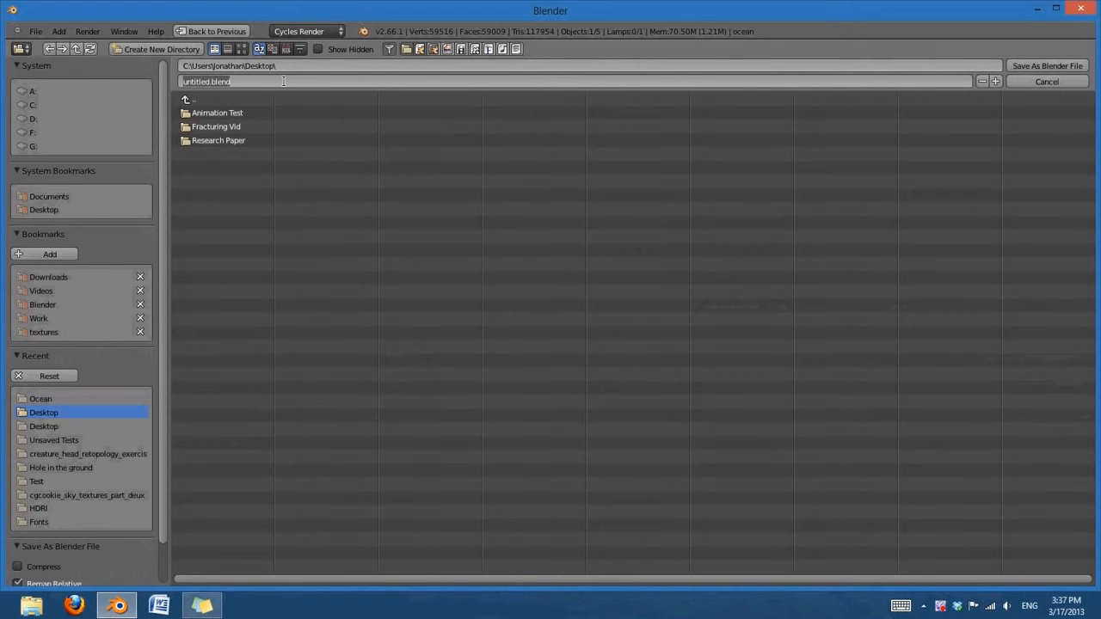
pyautogui.write('op\\Ocean with foam tutoria')
pyautogui.press('Return')
pyautogui.press('Return')
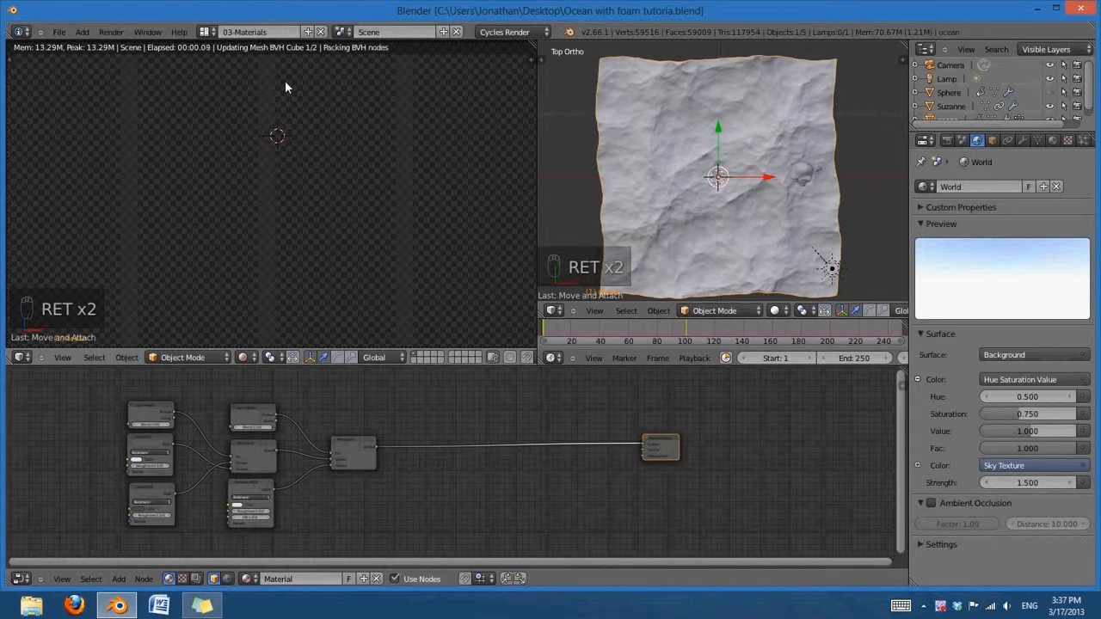
# Show the ocean object's modifier settings and shift the Material Output node even farther from the Mix Shader.
pyautogui.scroll(1, 367, 246)
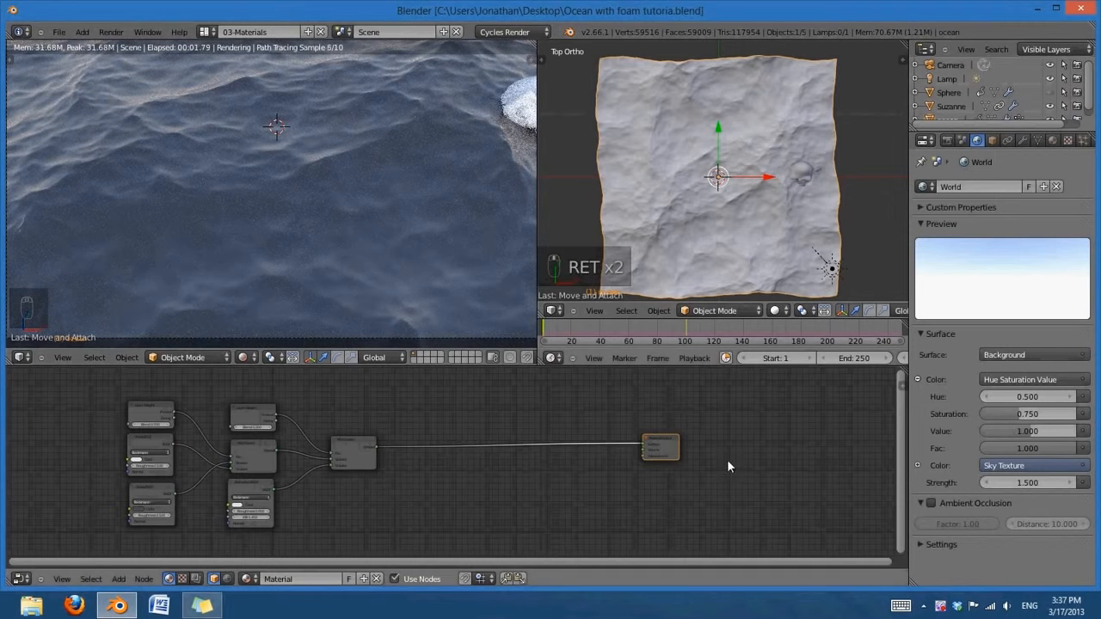
pyautogui.moveTo(659, 423); pyautogui.dragTo(645, 435, button='middle')
pyautogui.click(1023, 140)
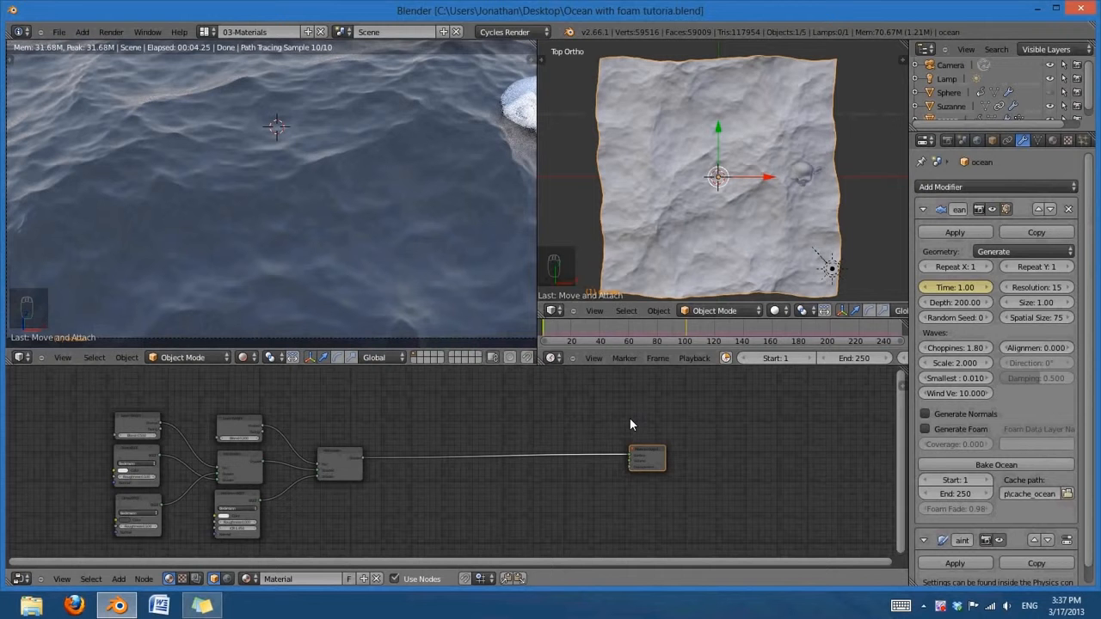
pyautogui.scroll(3, 571, 428)
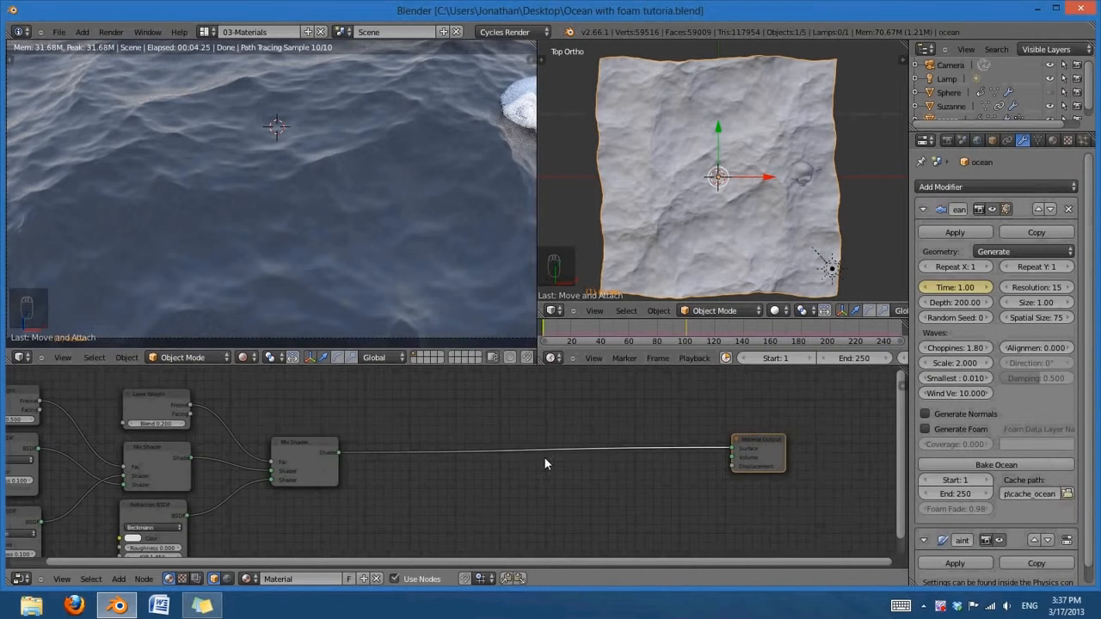
pyautogui.moveTo(545, 458); pyautogui.dragTo(499, 457, button='middle')
pyautogui.scroll(1, 489, 465)
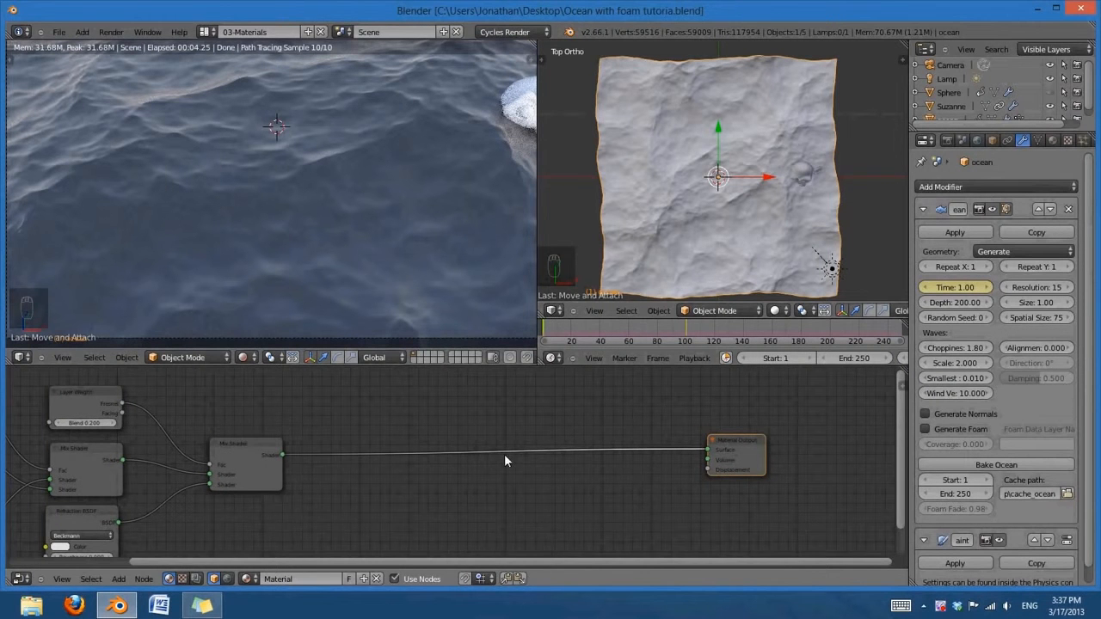
pyautogui.press('g')
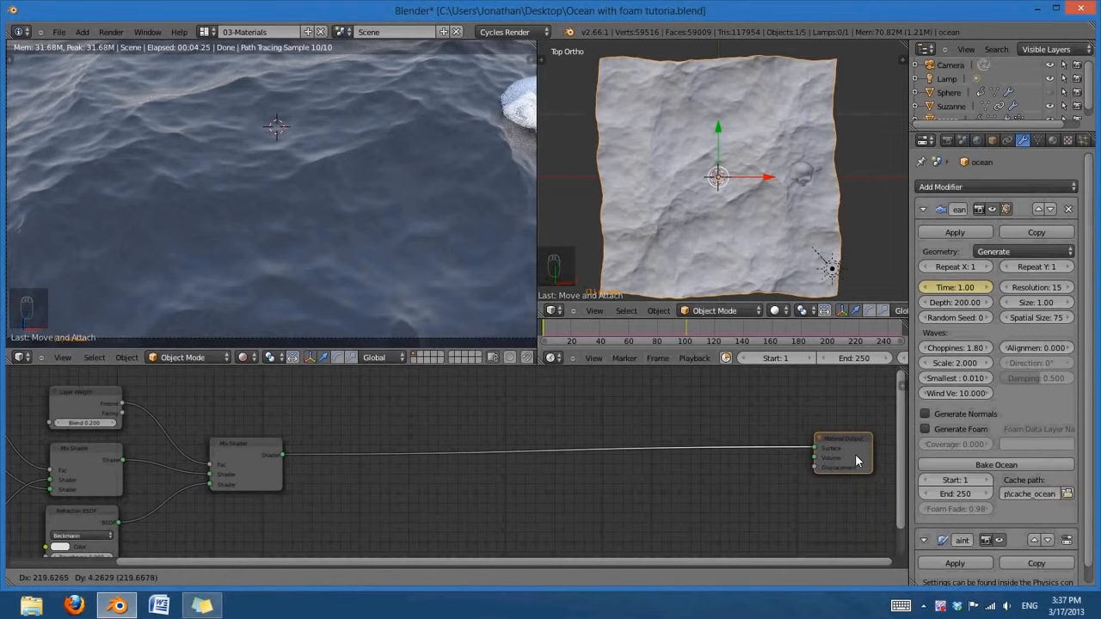
pyautogui.click(856, 462)
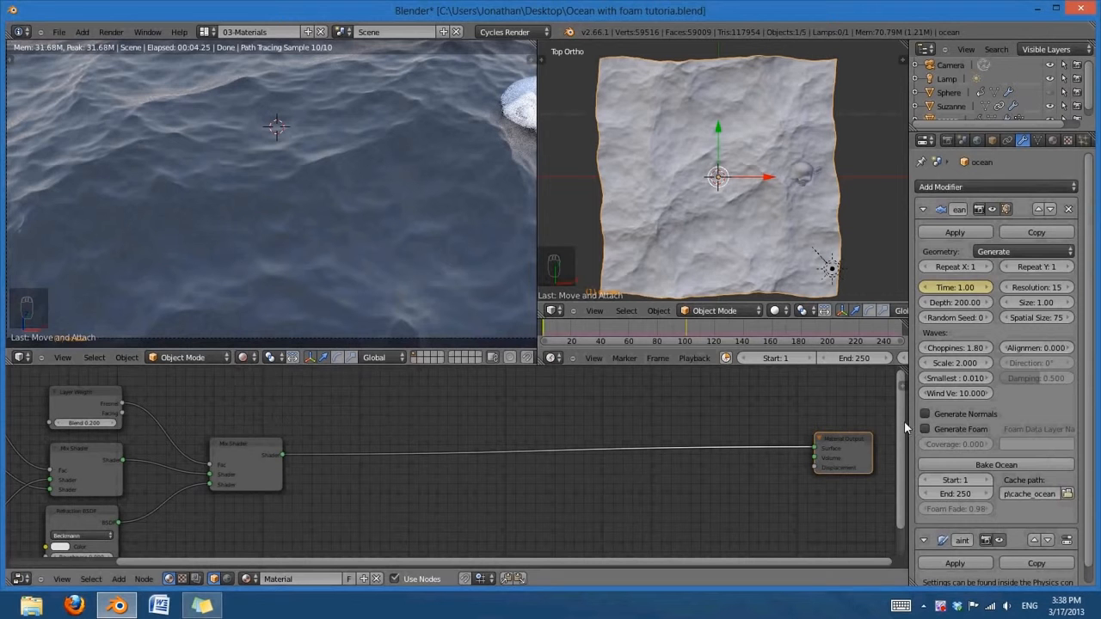
# Enable Generate Foam in the Ocean modifier and name the foam data layer "foam".
pyautogui.click(926, 430)
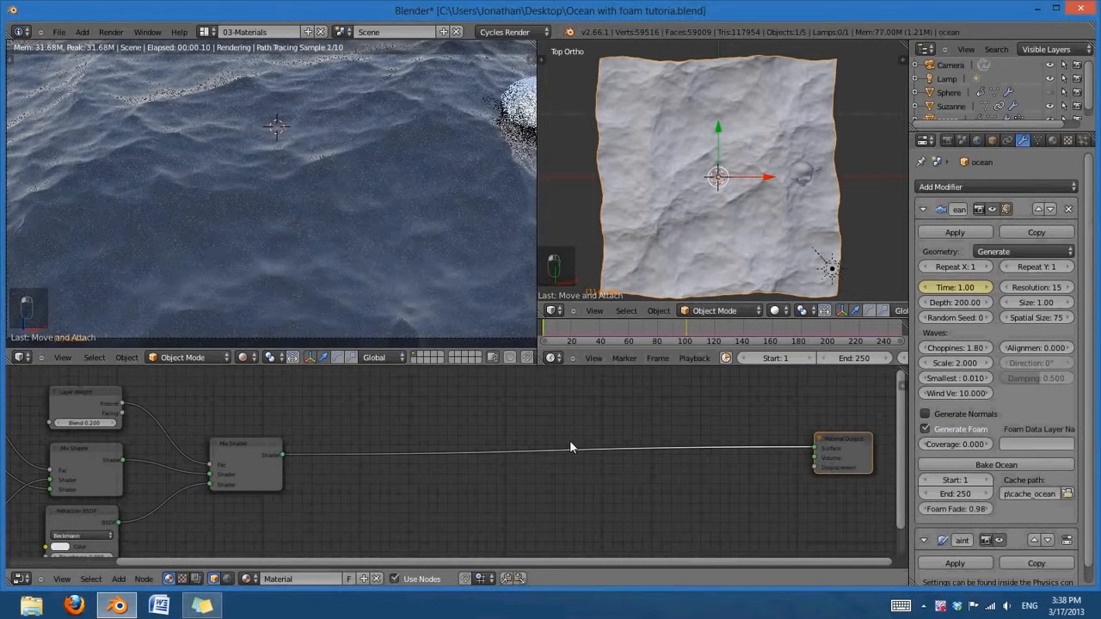
pyautogui.scroll(-2, 550, 445)
pyautogui.moveTo(693, 186); pyautogui.dragTo(764, 149, button='middle')
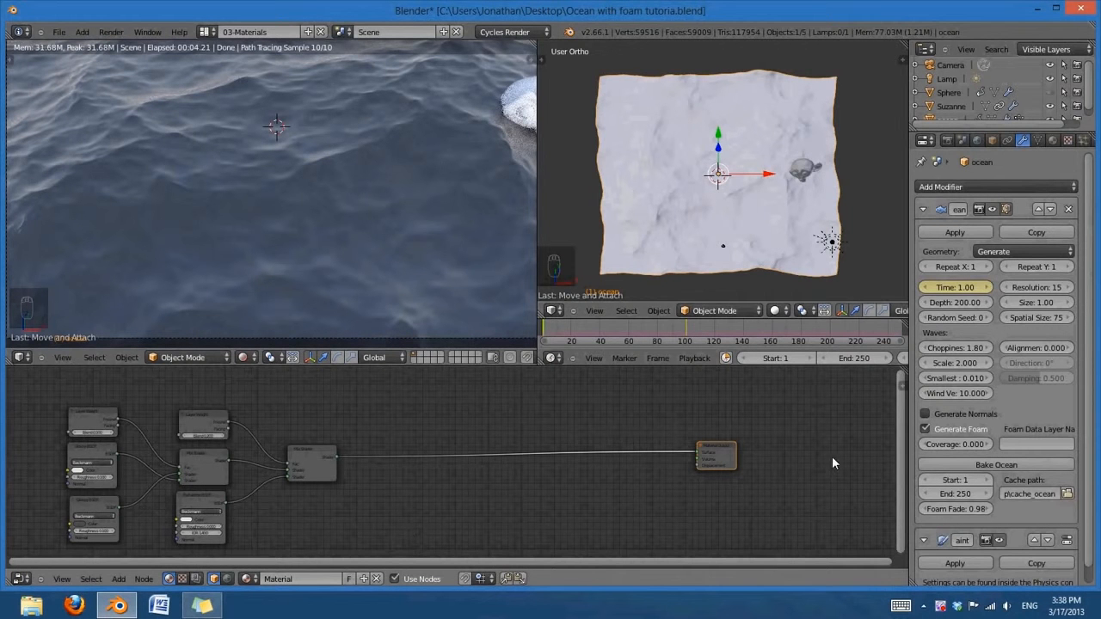
pyautogui.scroll(1, 577, 449)
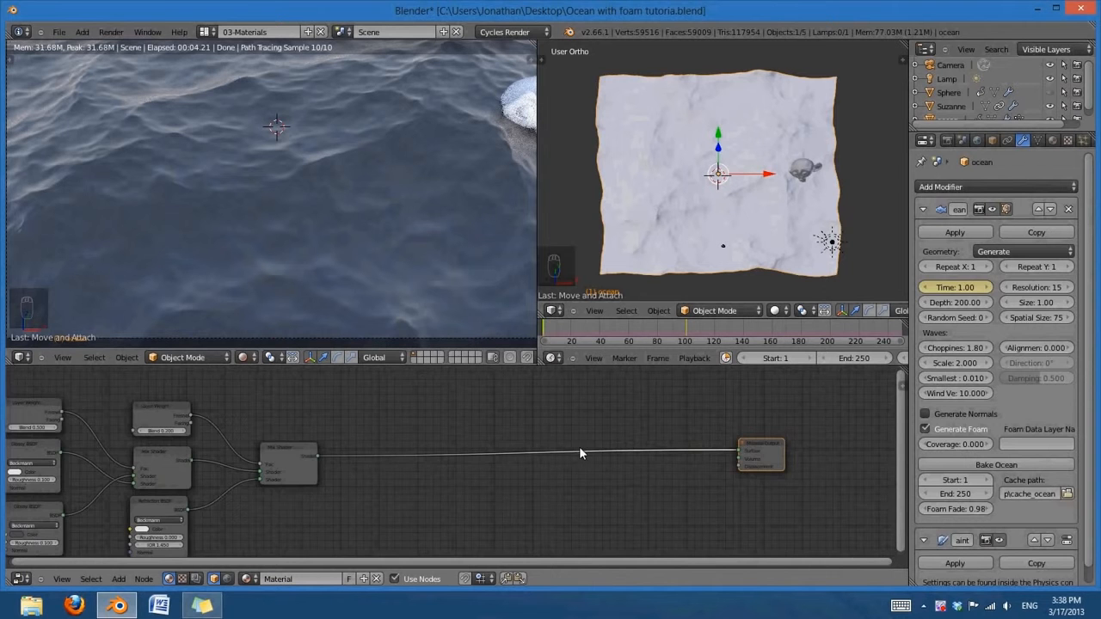
pyautogui.moveTo(582, 449); pyautogui.dragTo(626, 490, button='middle')
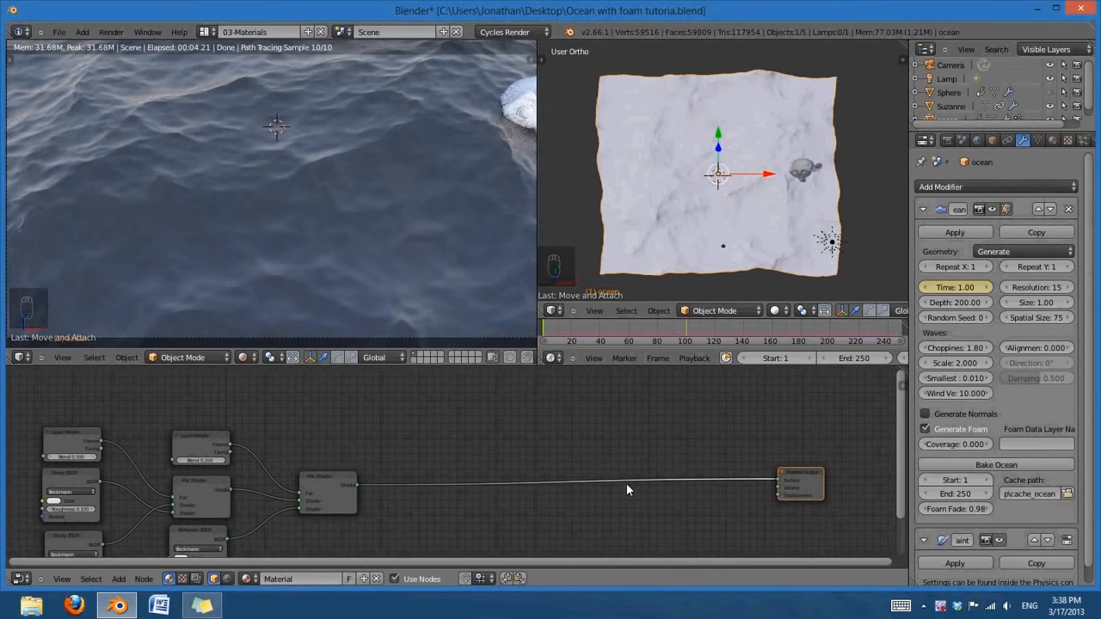
pyautogui.click(1033, 445)
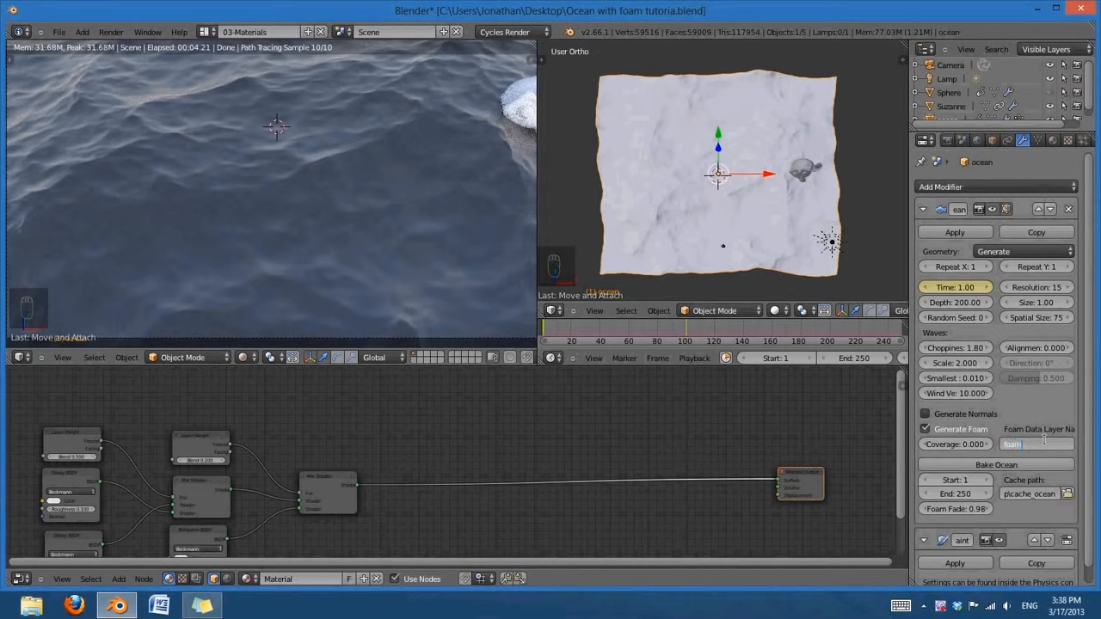
pyautogui.press('Return')
# Add an Attribute input node above the link between the last Mix Shader and the Material Output.
pyautogui.scroll(2, 439, 460)
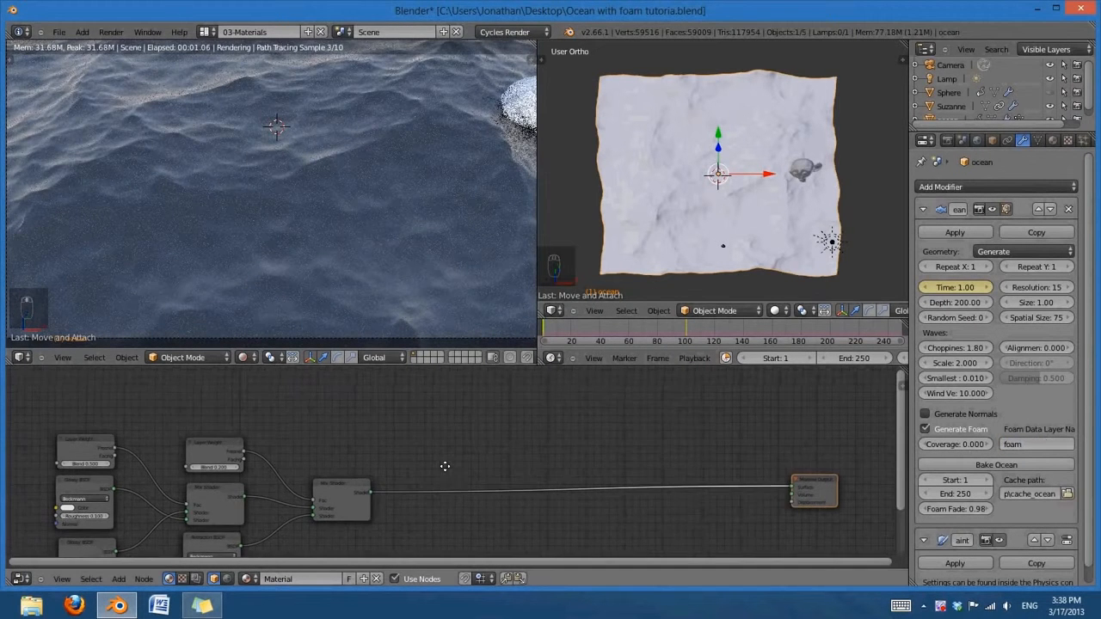
pyautogui.scroll(1, 506, 454)
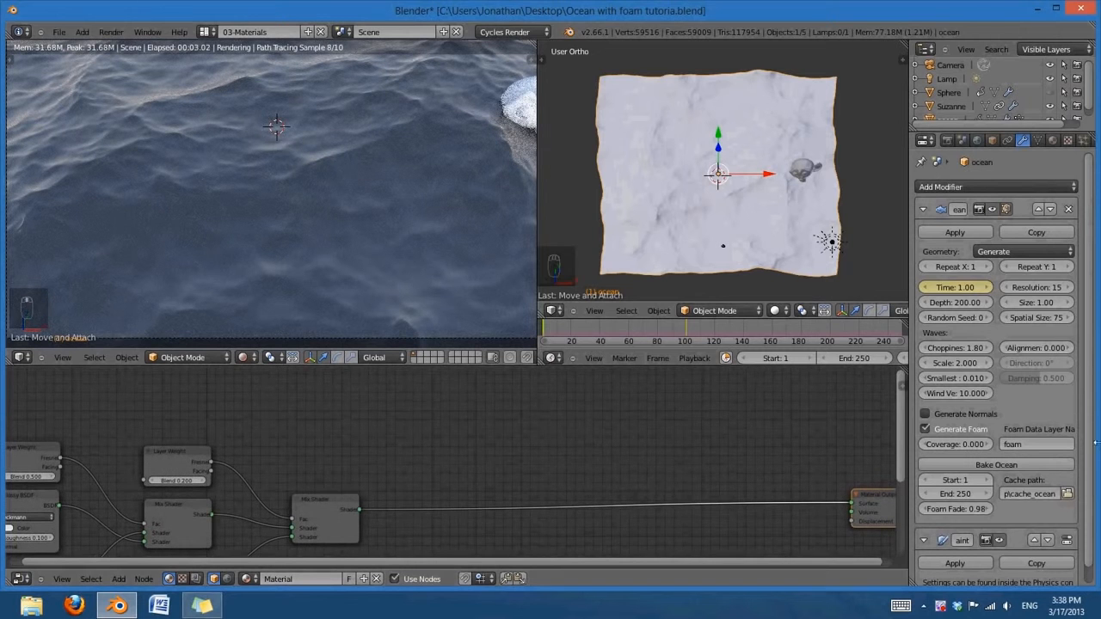
pyautogui.hotkey('shift', 'a')
pyautogui.moveTo(471, 402)
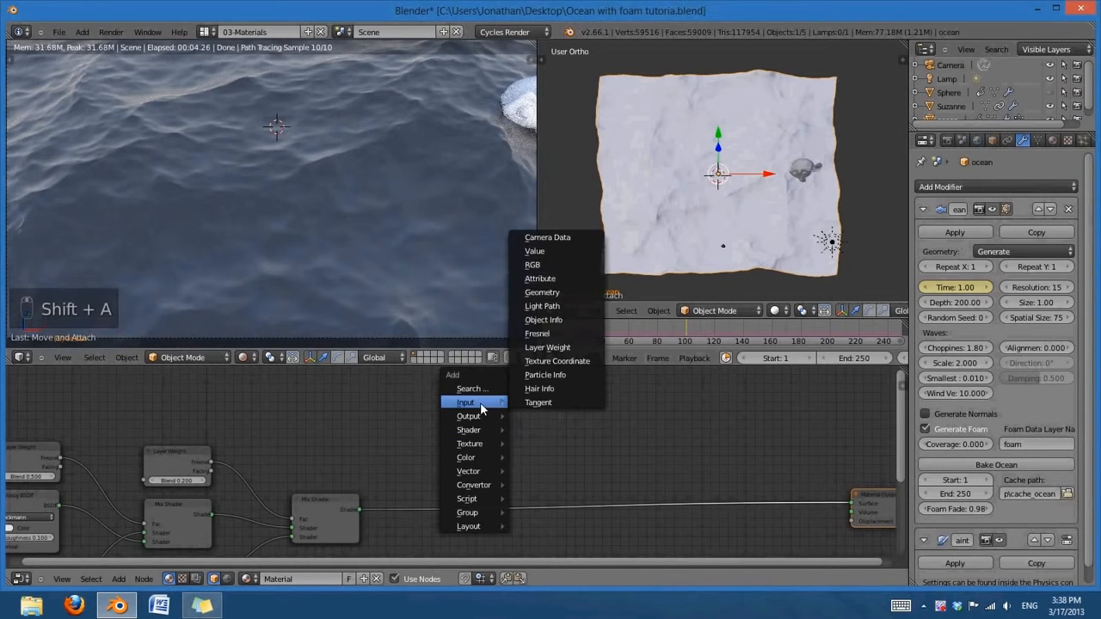
pyautogui.click(540, 278)
pyautogui.press('g')
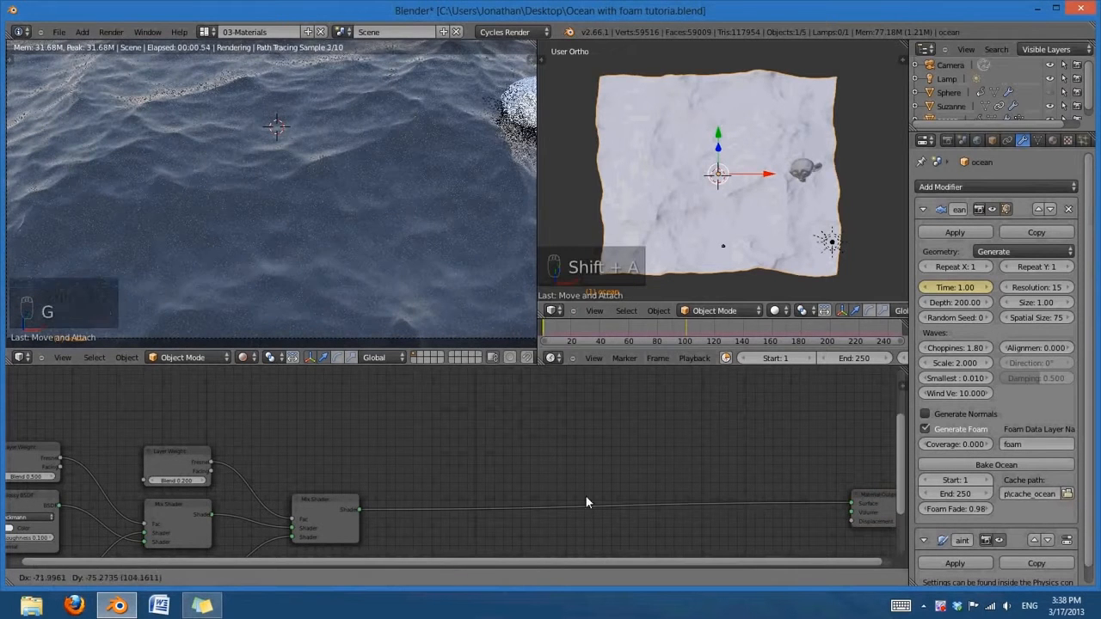
pyautogui.click(410, 407)
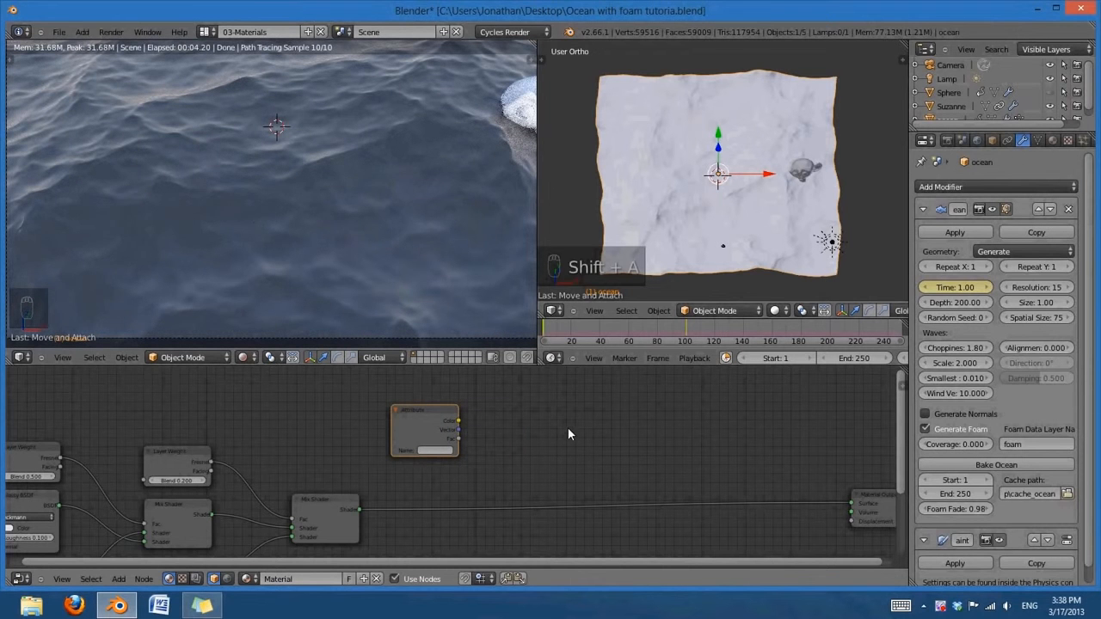
# Reposition the Attribute node so that it sits directly above the last Mix Shader.
pyautogui.scroll(1, 497, 487)
pyautogui.scroll(1, 497, 485)
pyautogui.moveTo(554, 452); pyautogui.dragTo(630, 456, button='middle')
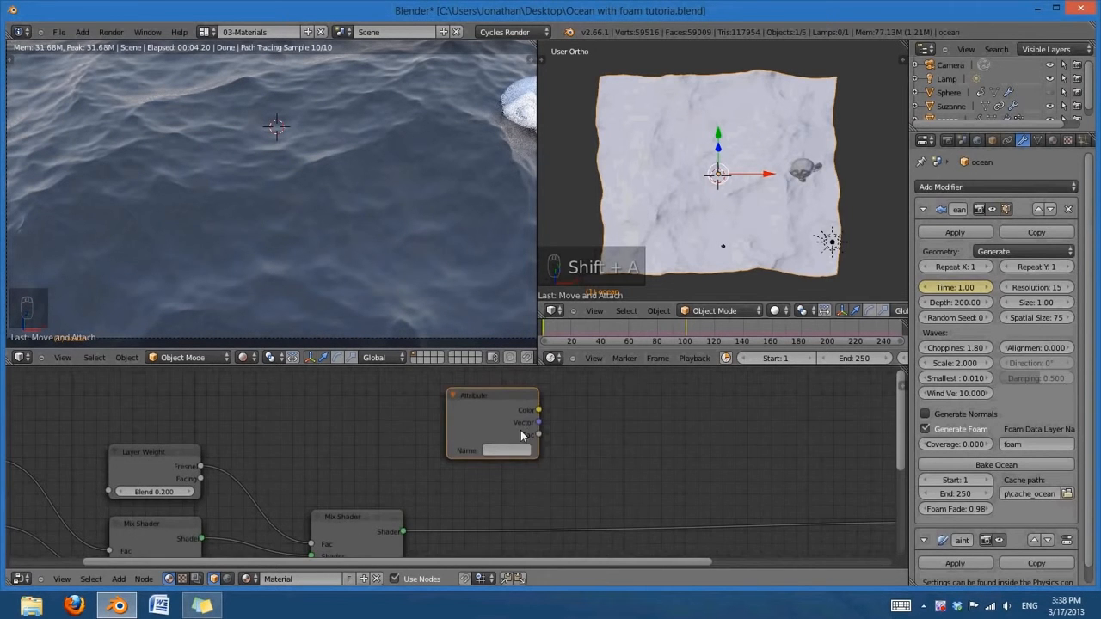
pyautogui.moveTo(486, 415); pyautogui.dragTo(532, 418)
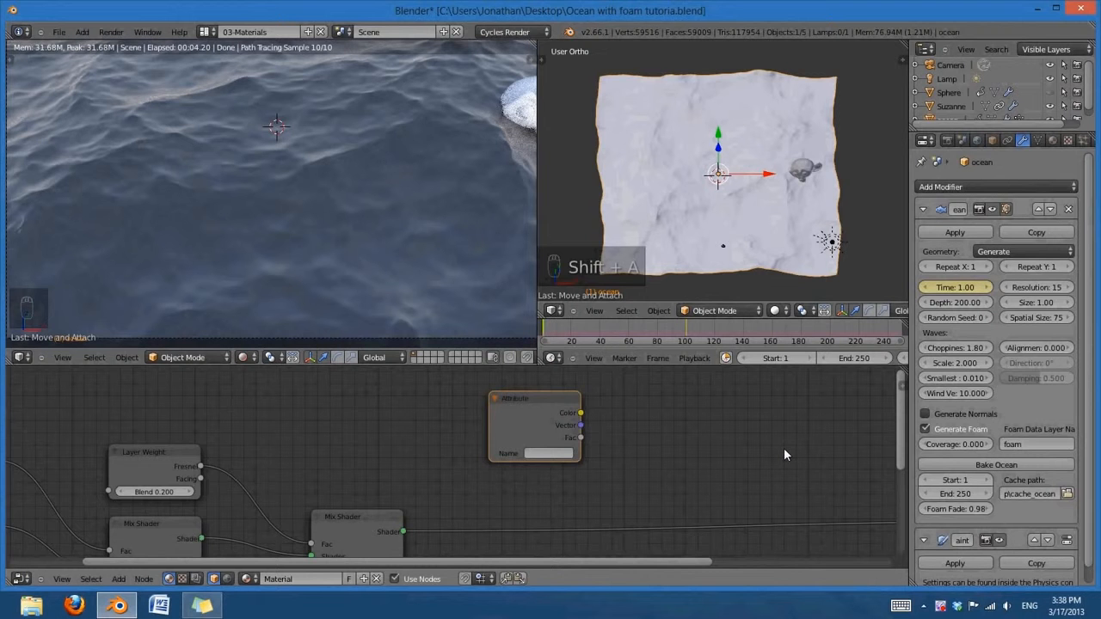
pyautogui.scroll(-2, 460, 521)
pyautogui.moveTo(459, 521); pyautogui.dragTo(525, 489, button='middle')
pyautogui.moveTo(255, 443); pyautogui.dragTo(167, 462, button='middle')
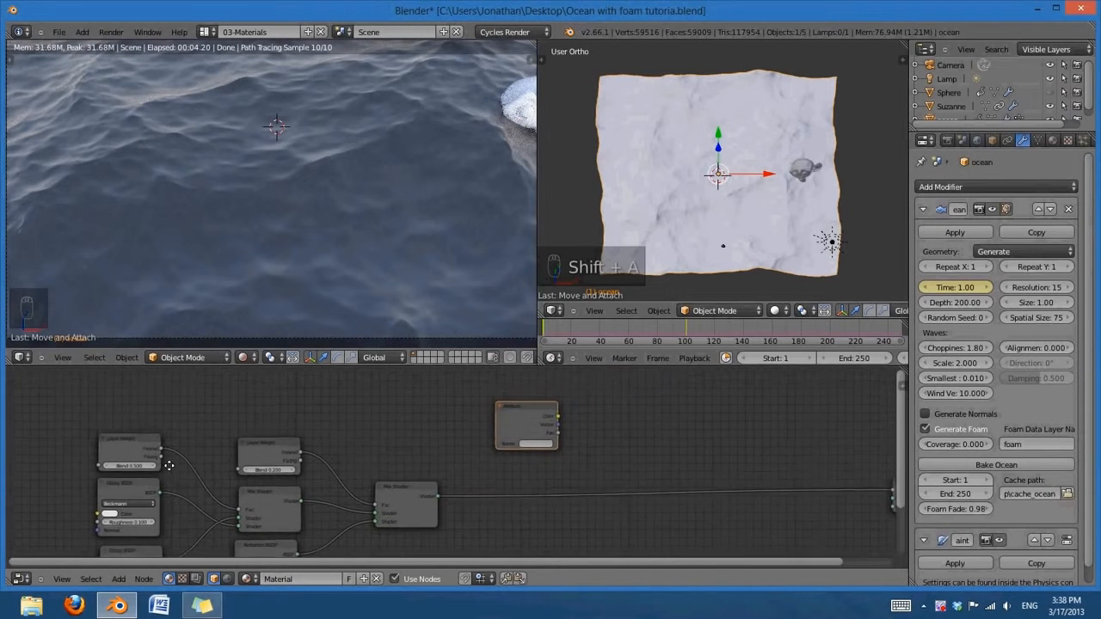
pyautogui.scroll(1, 665, 465)
pyautogui.moveTo(623, 414); pyautogui.dragTo(521, 419, button='middle')
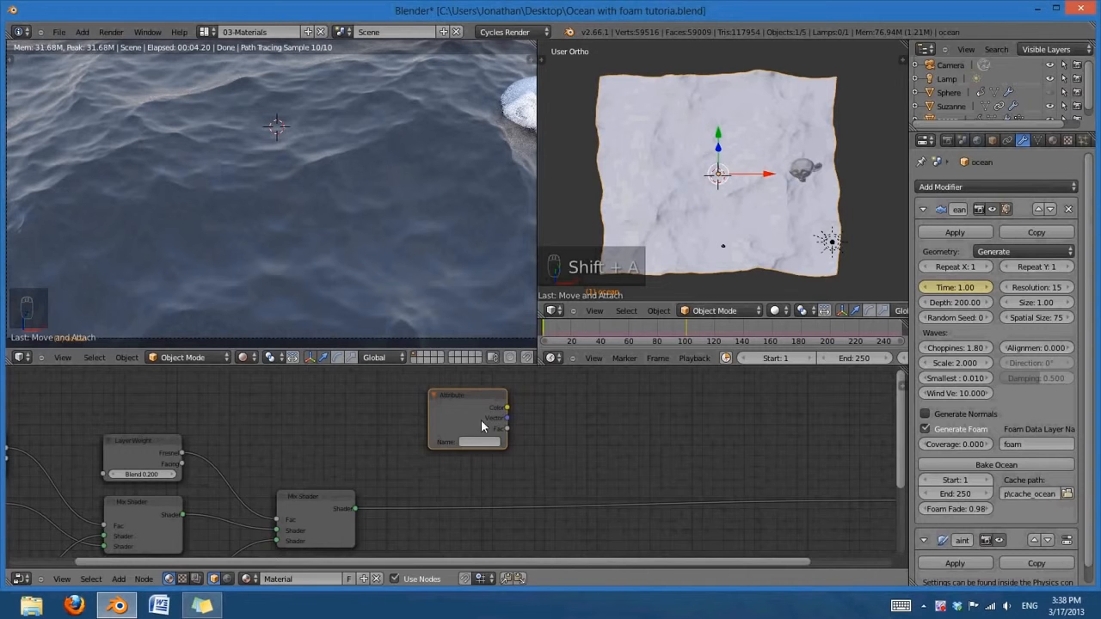
pyautogui.moveTo(480, 426); pyautogui.dragTo(319, 422)
# Set the Attribute node's name to "foam" so it reads the ocean's foam data layer.
pyautogui.scroll(1, 404, 495)
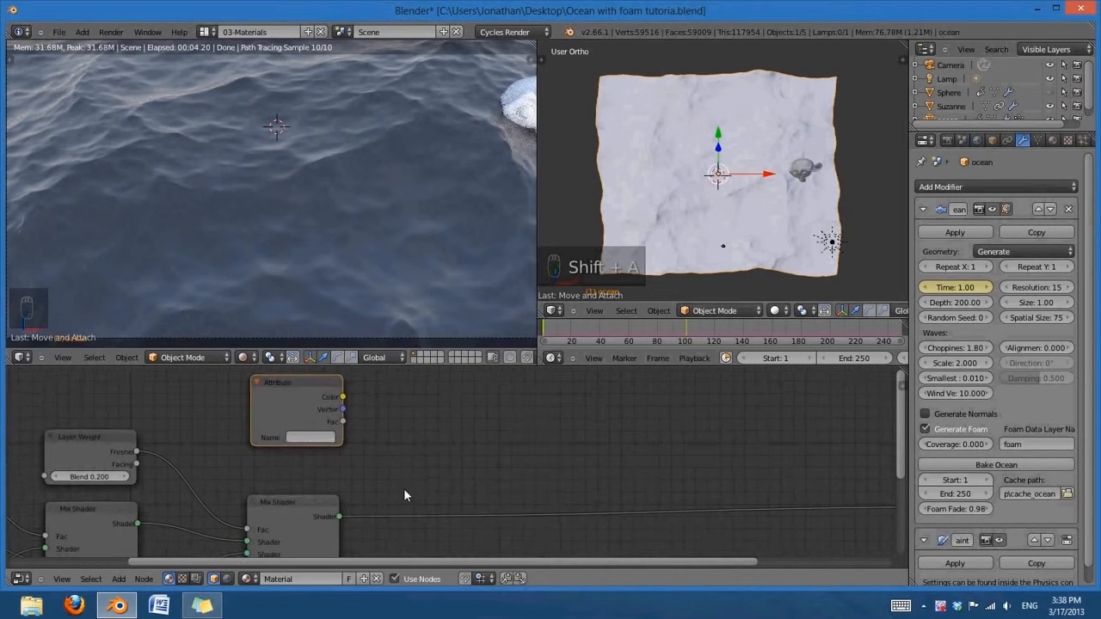
pyautogui.moveTo(406, 496); pyautogui.dragTo(465, 491, button='middle')
pyautogui.click(373, 434)
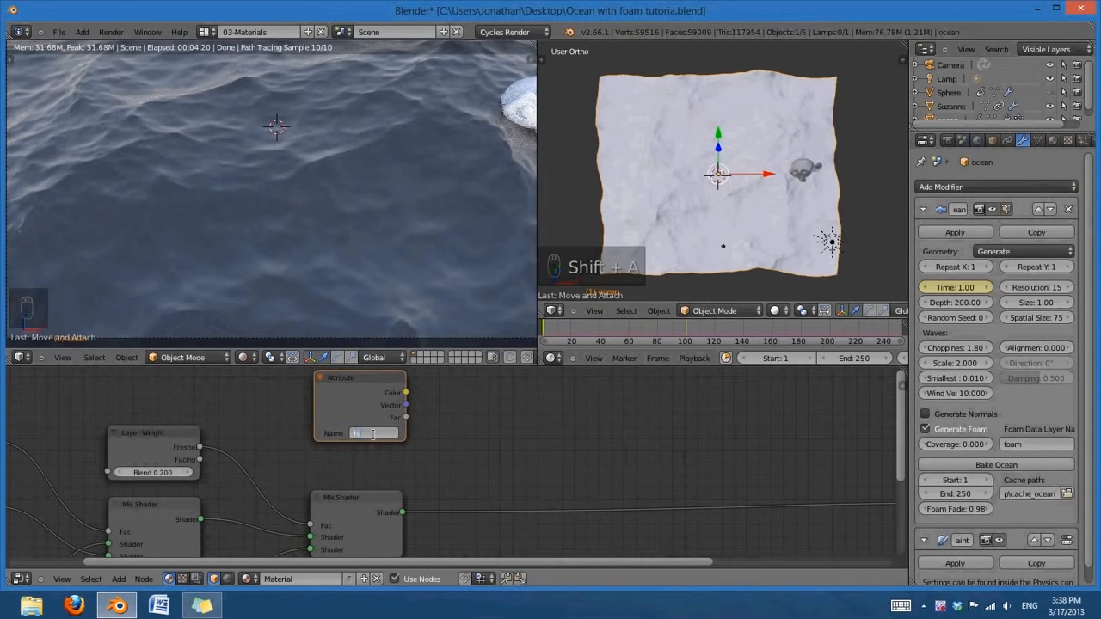
pyautogui.press('Return')
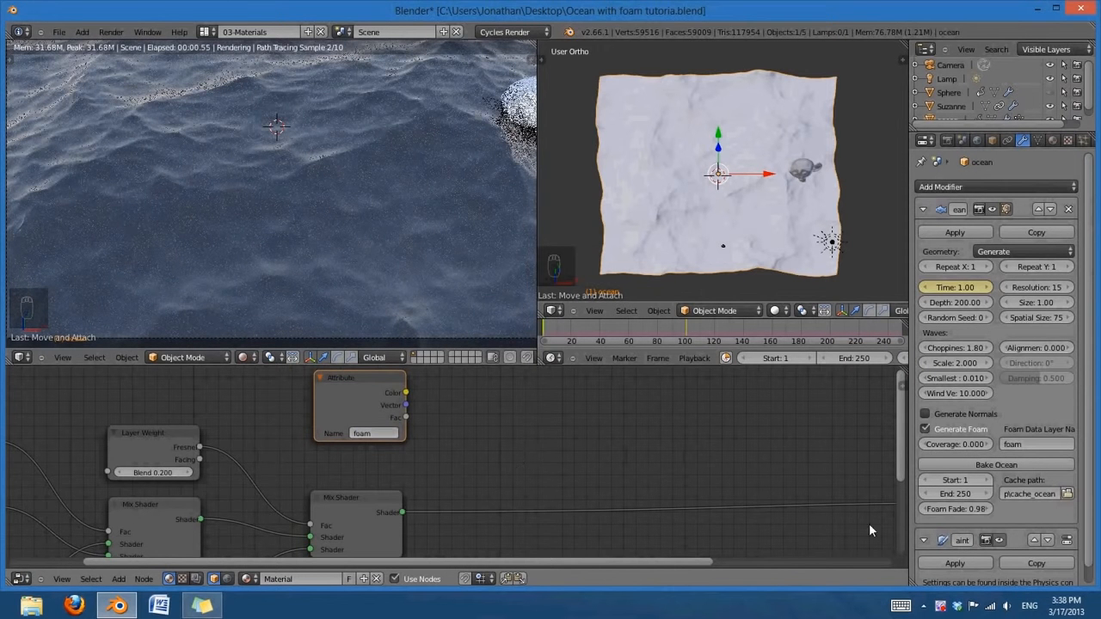
# Add a Diffuse BSDF shader node between the Attribute node and the Material Output, above the existing link.
pyautogui.moveTo(668, 491); pyautogui.dragTo(509, 472, button='middle')
pyautogui.hotkey('shift', 'a')
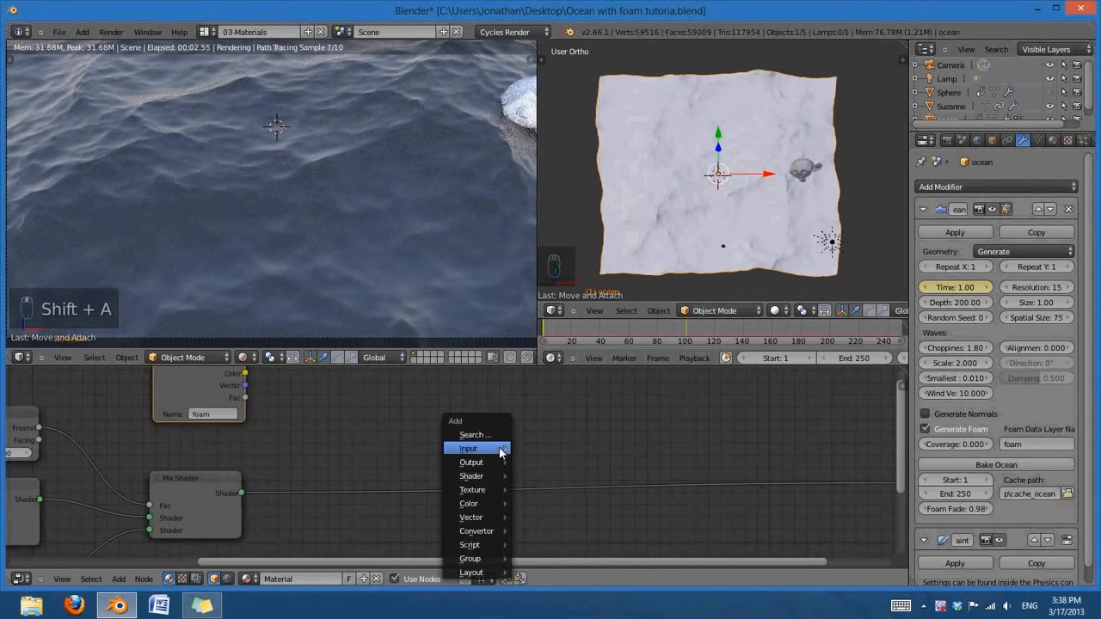
pyautogui.moveTo(476, 481)
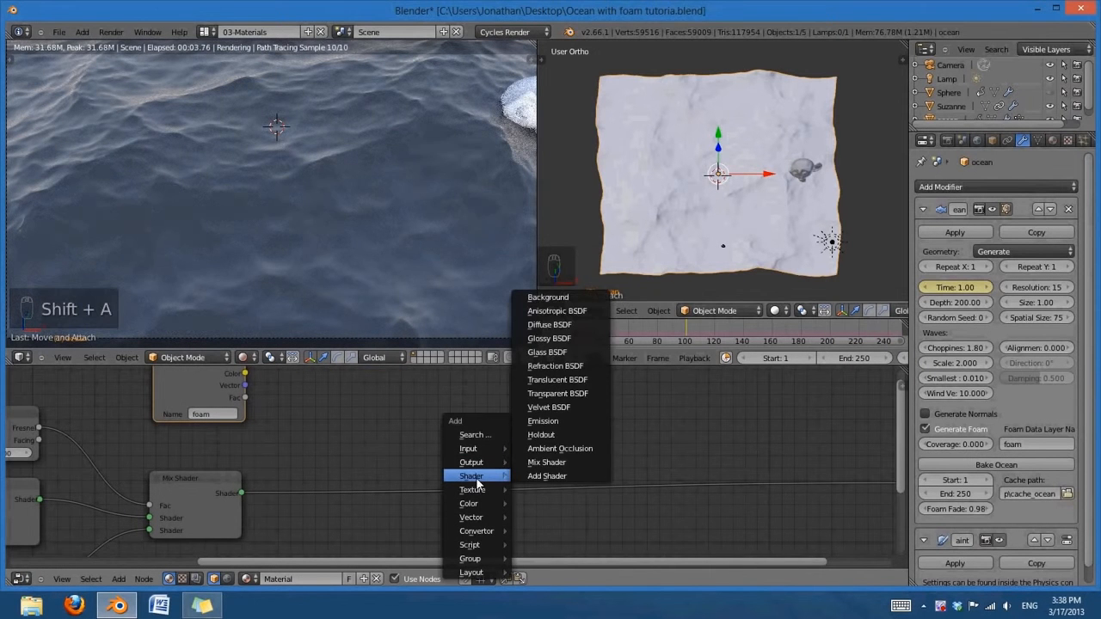
pyautogui.click(559, 325)
pyautogui.click(660, 426)
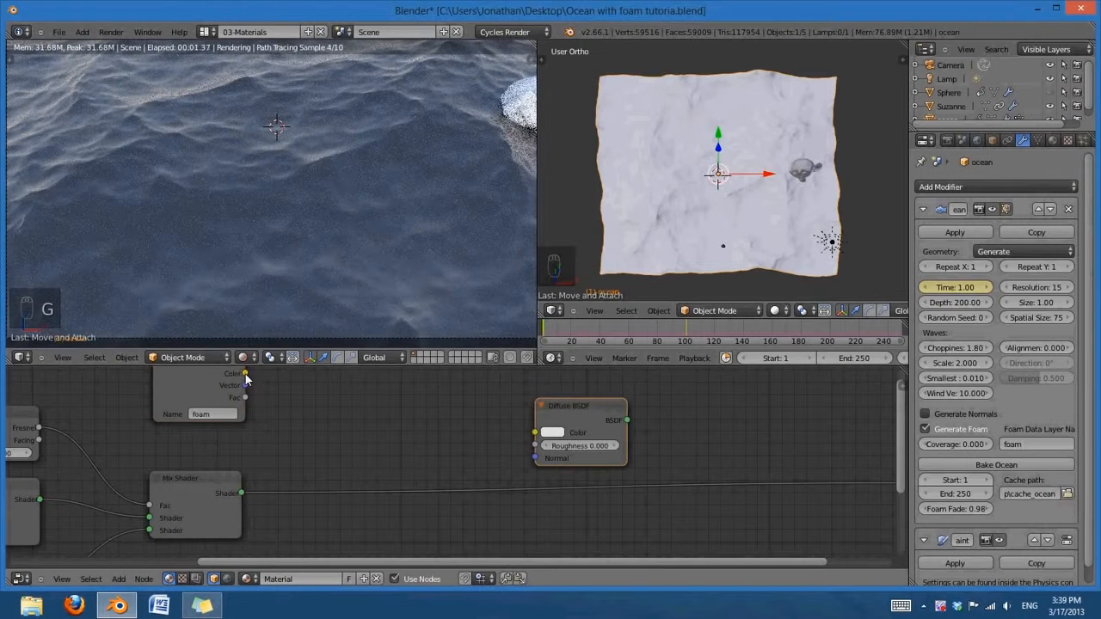
# Link the Attribute node's Color to the Diffuse BSDF's Color, and the shader's BSDF output to the Material Output's Surface.
pyautogui.moveTo(245, 374); pyautogui.dragTo(527, 430)
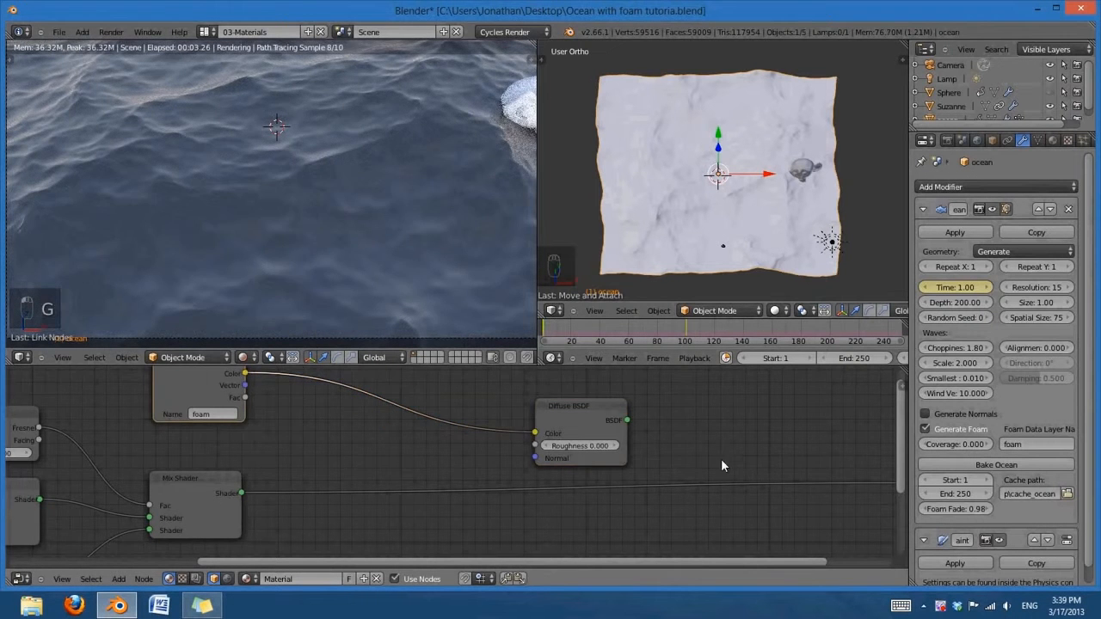
pyautogui.moveTo(720, 458); pyautogui.dragTo(456, 456, button='middle')
pyautogui.moveTo(12, 384); pyautogui.dragTo(59, 404)
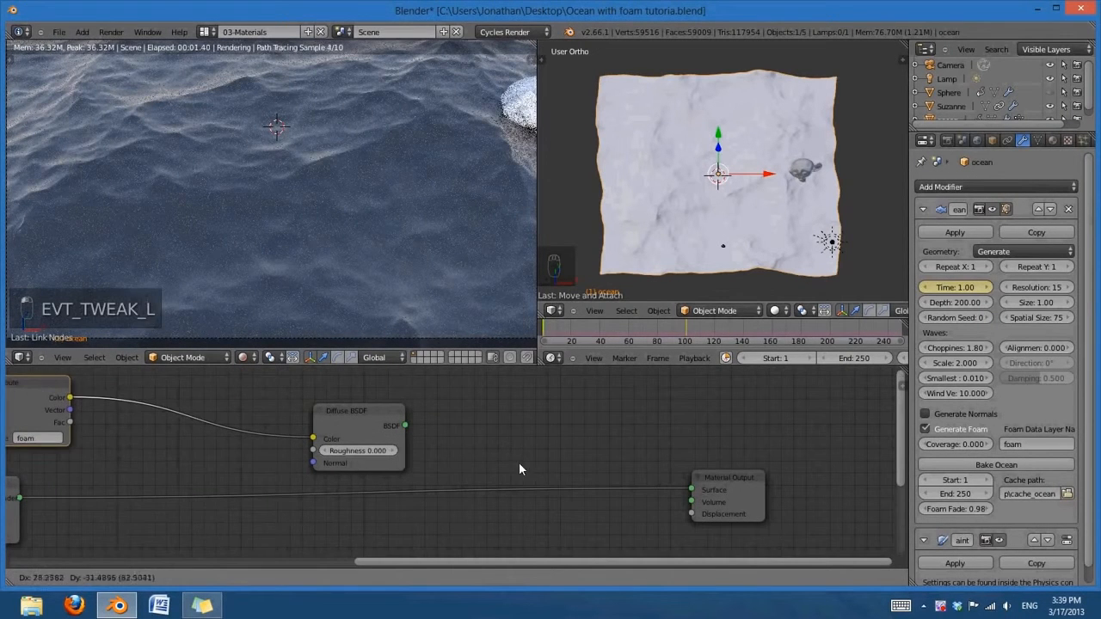
pyautogui.moveTo(405, 426); pyautogui.dragTo(693, 491)
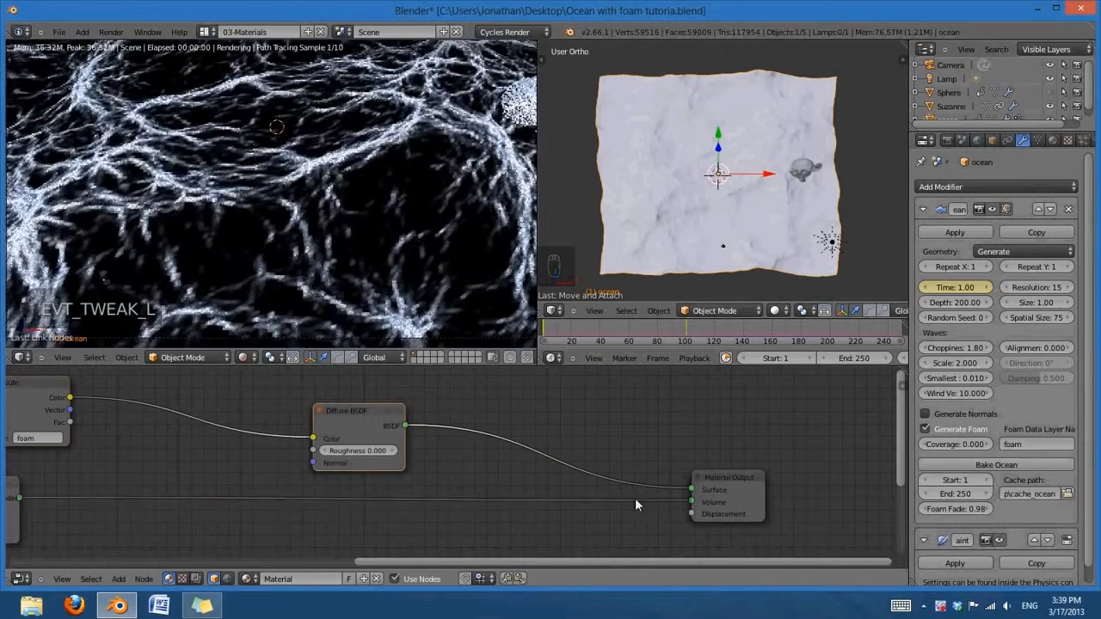
# Set the Ocean modifier's foam Coverage to 0.2.
pyautogui.press('KP_0')
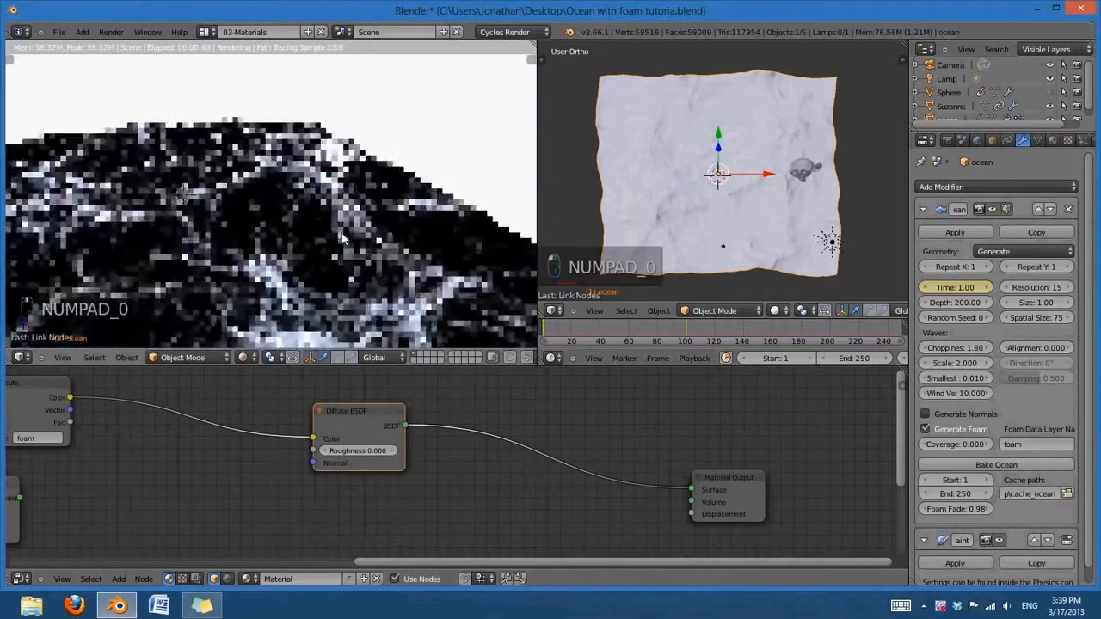
pyautogui.keyDown('shift'); pyautogui.moveTo(295, 230); pyautogui.dragTo(343, 249, button='middle'); pyautogui.keyUp('shift')
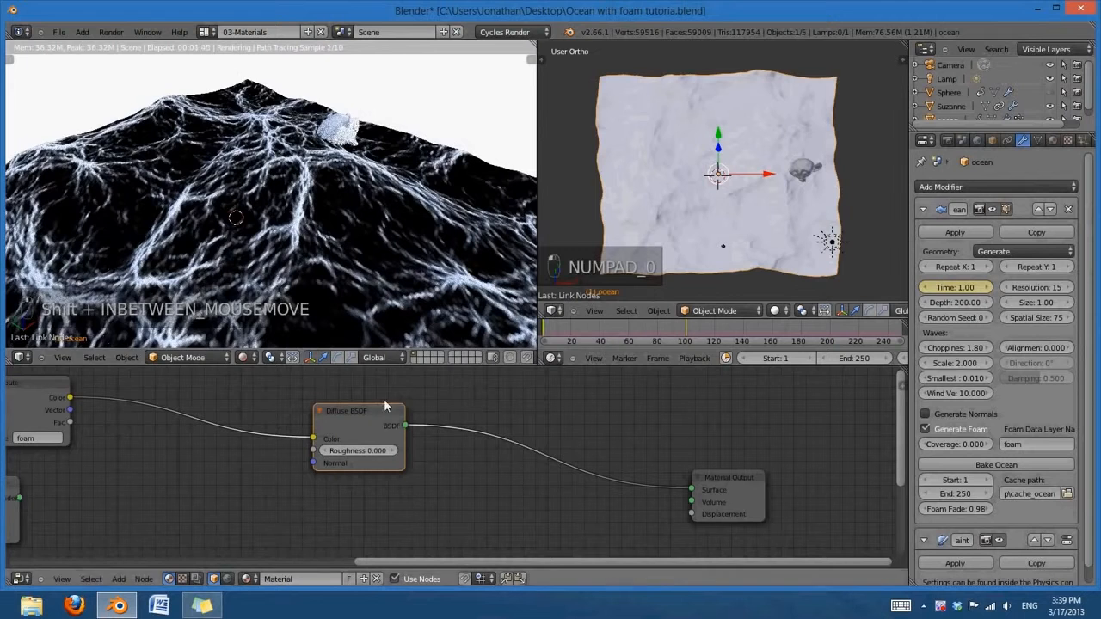
pyautogui.keyDown('shift'); pyautogui.moveTo(281, 231); pyautogui.dragTo(364, 280, button='middle'); pyautogui.keyUp('shift')
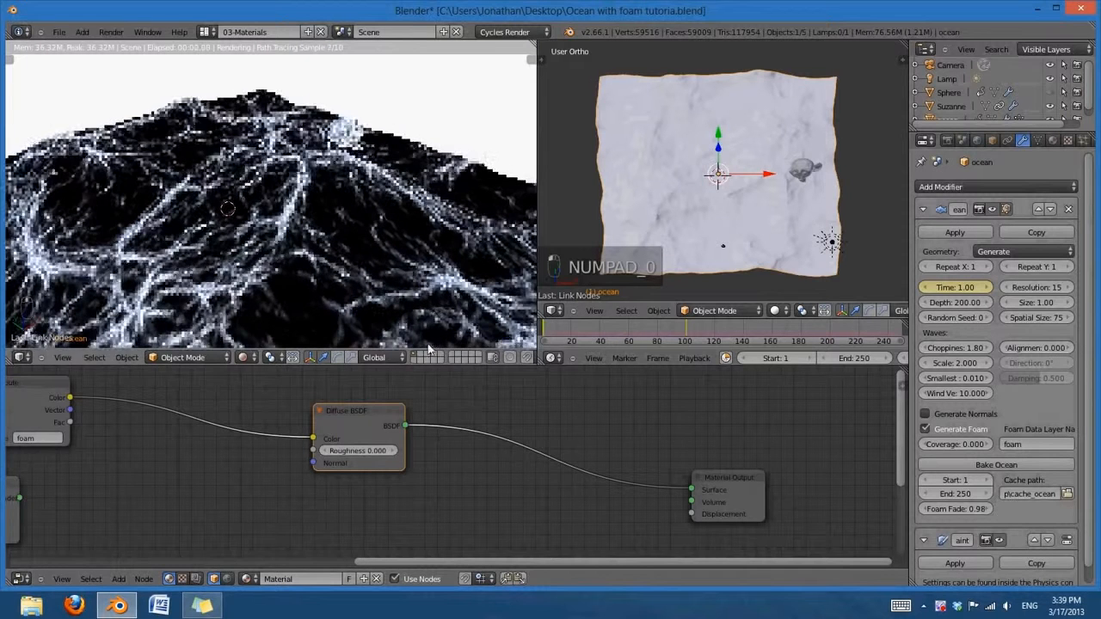
pyautogui.moveTo(541, 443); pyautogui.dragTo(633, 427, button='middle')
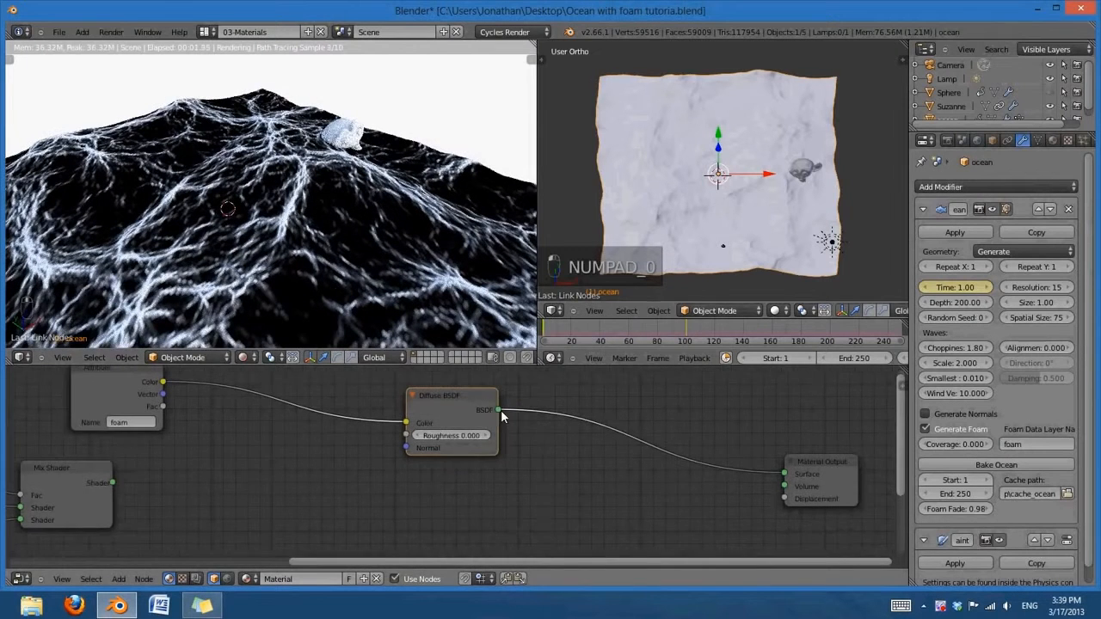
pyautogui.click(955, 445)
pyautogui.press('BackSpace')
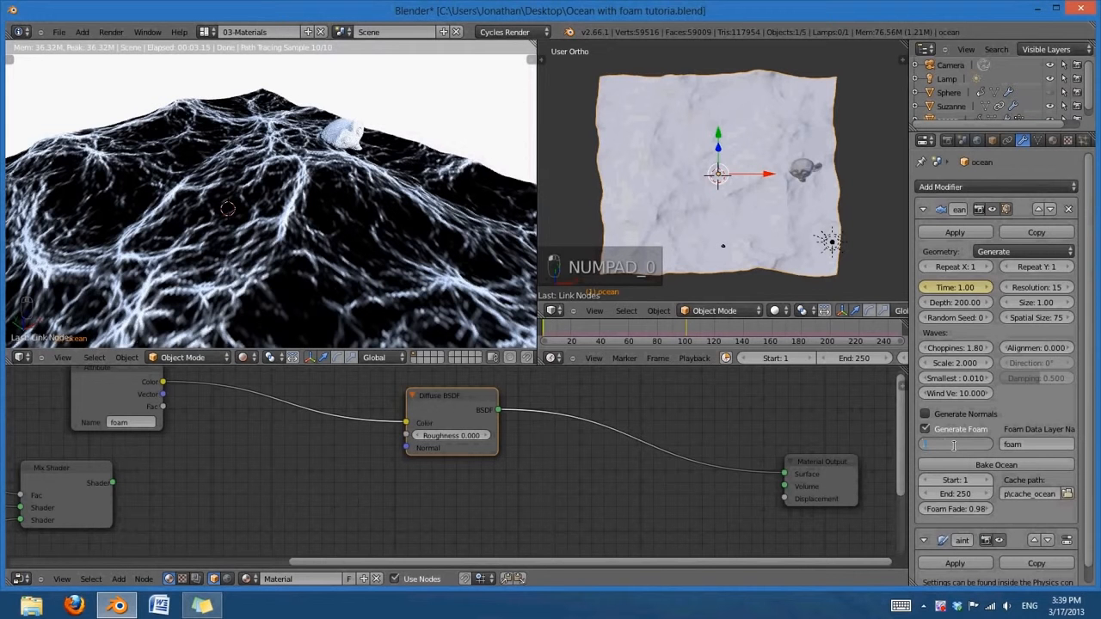
pyautogui.press('Return')
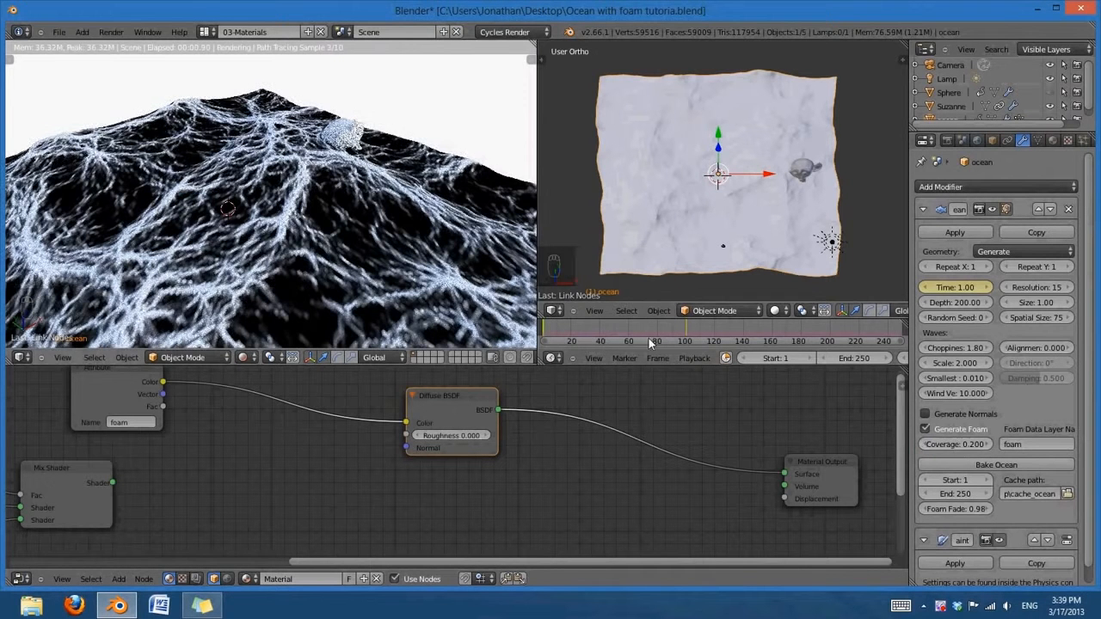
# Try a foam Coverage of 0.5 on the ocean, and return the value to 0.2.
pyautogui.click(962, 443)
pyautogui.write('.5')
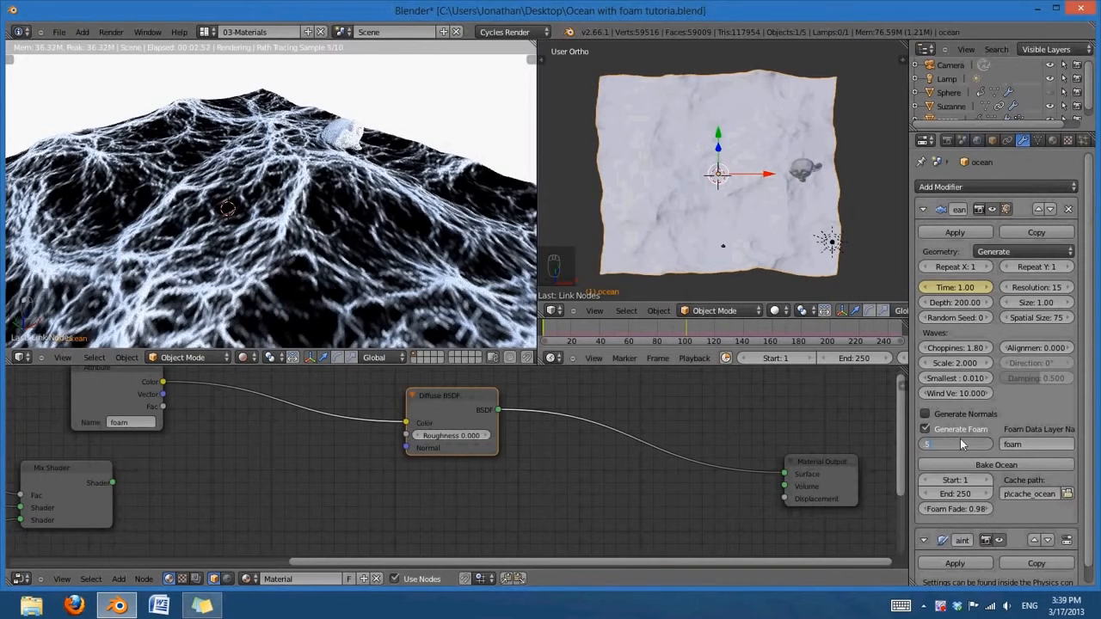
pyautogui.press('Return')
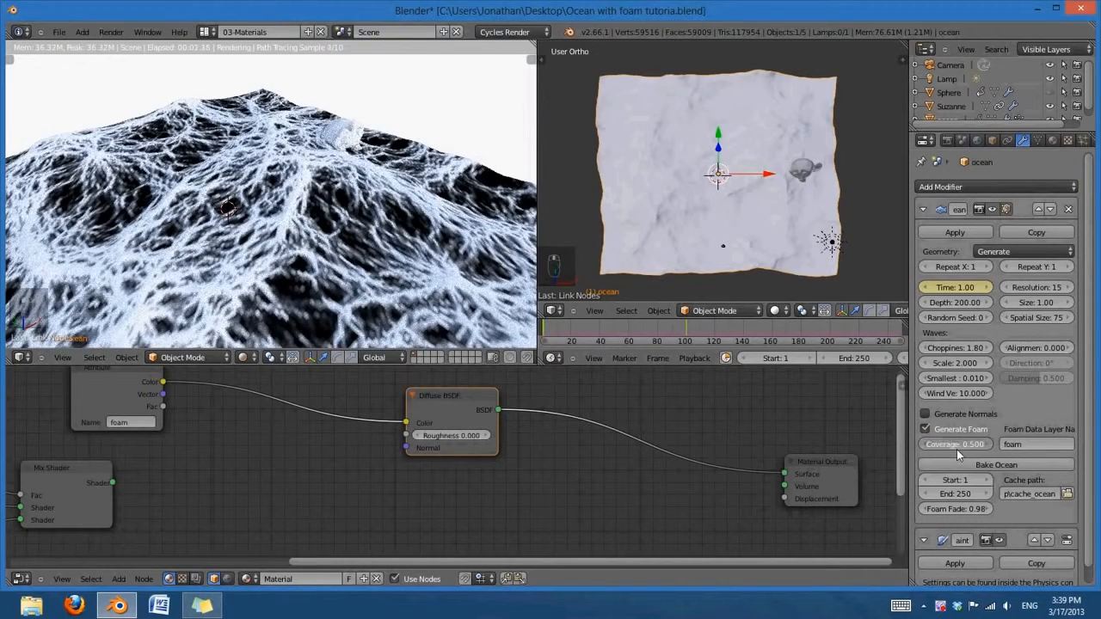
pyautogui.press('BackSpace')
pyautogui.write('.2')
pyautogui.press('Return')
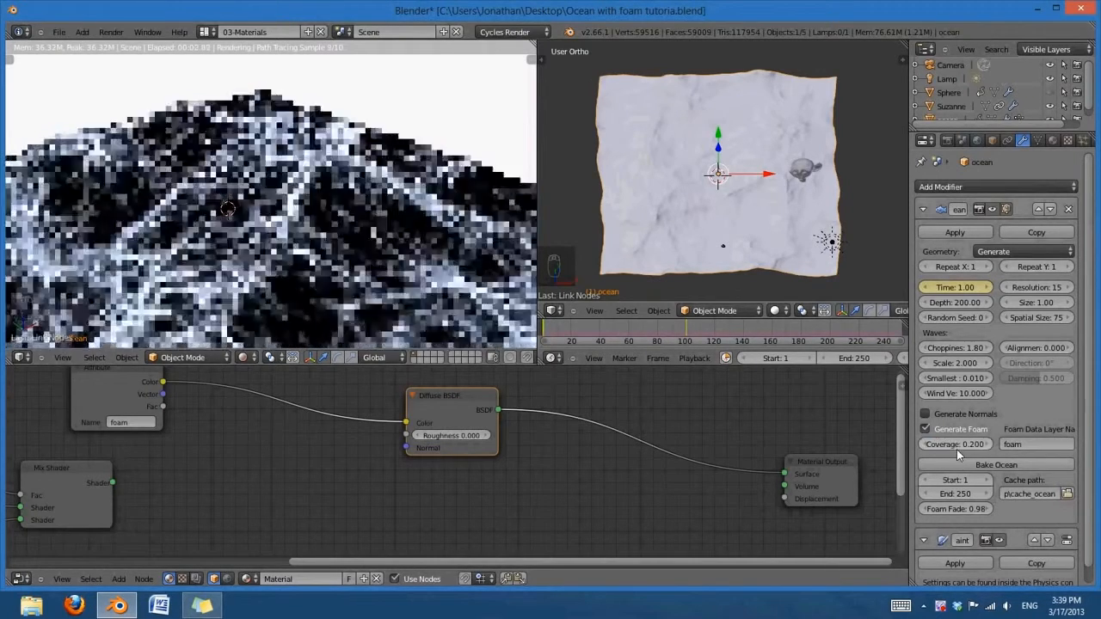
# Try Choppiness values of 1 and 2 in the Ocean modifier to compare their effect on the foam.
pyautogui.click(958, 349)
pyautogui.write('1')
pyautogui.press('Return')
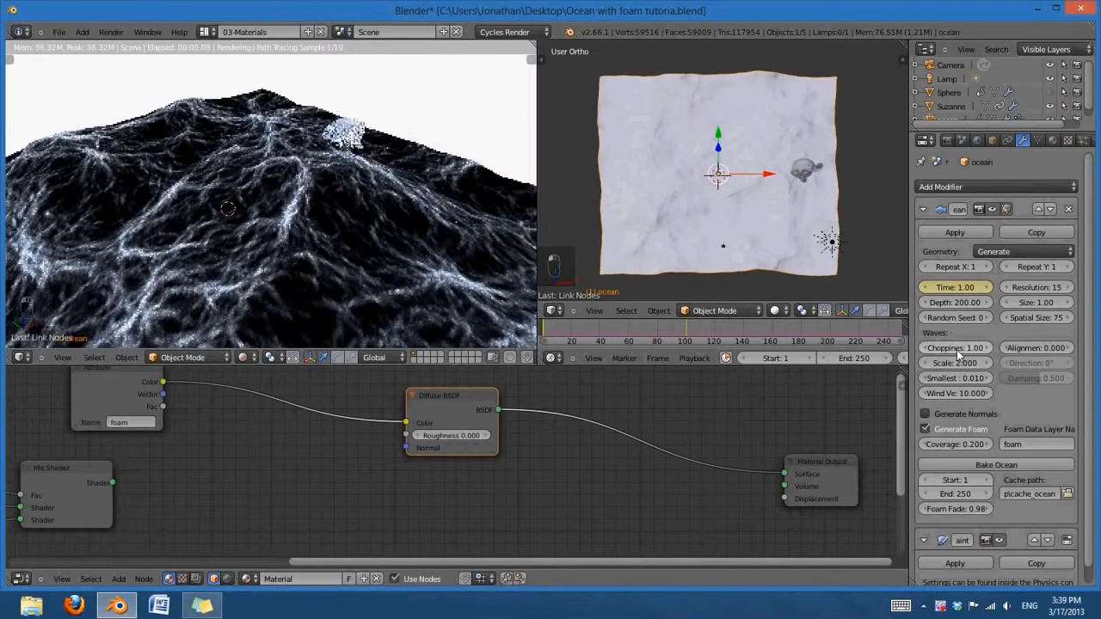
pyautogui.click(953, 353)
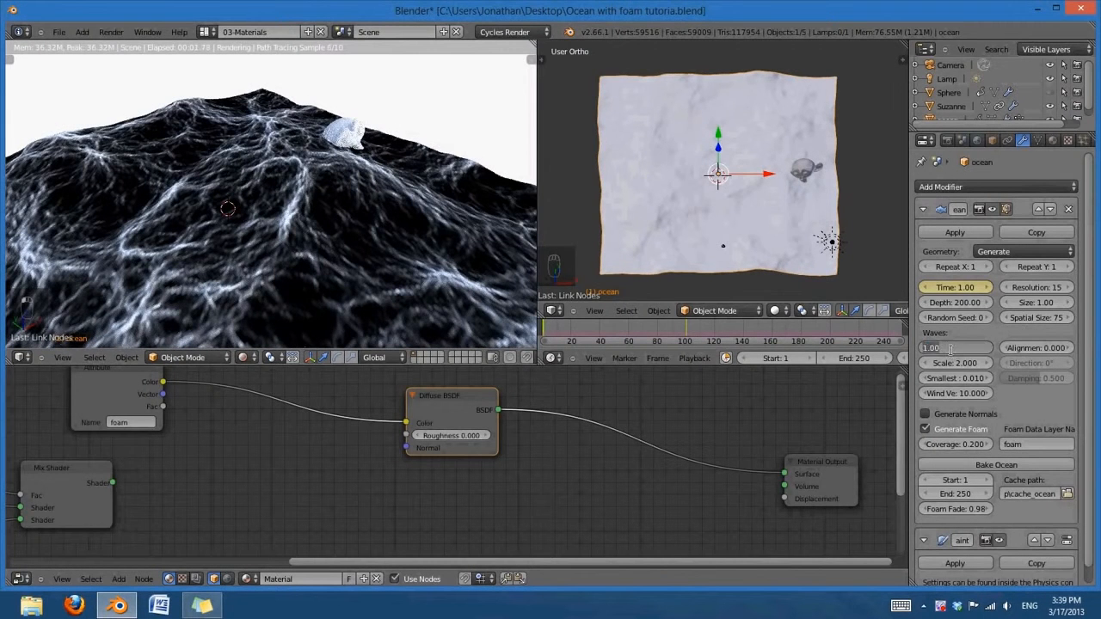
pyautogui.write('2')
pyautogui.press('Return')
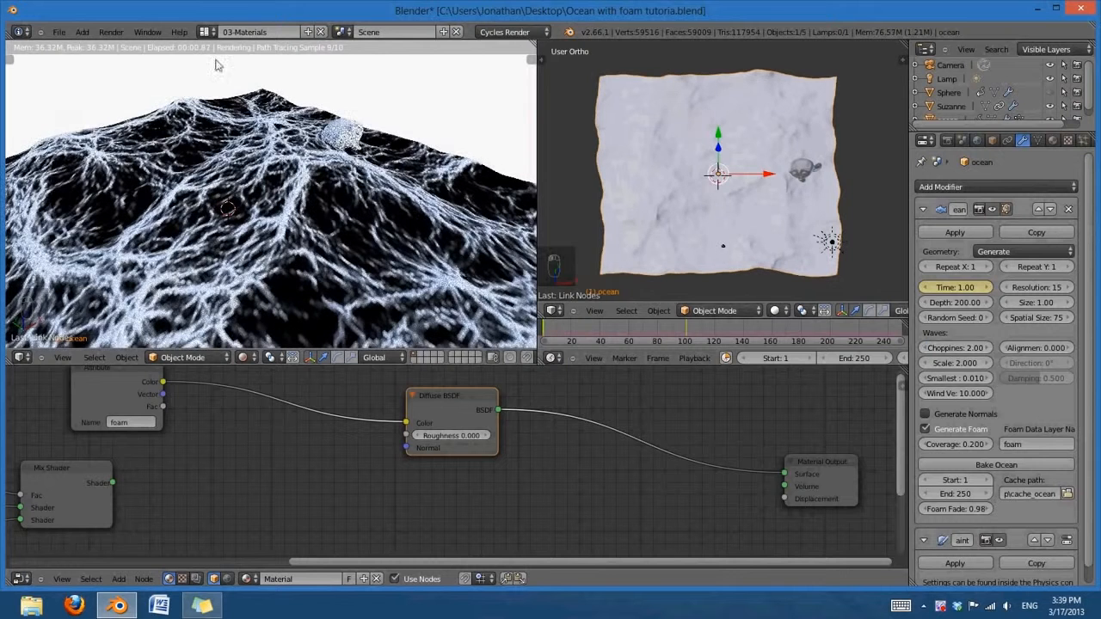
# Set the ocean waves' Choppiness to 1.75.
pyautogui.click(951, 349)
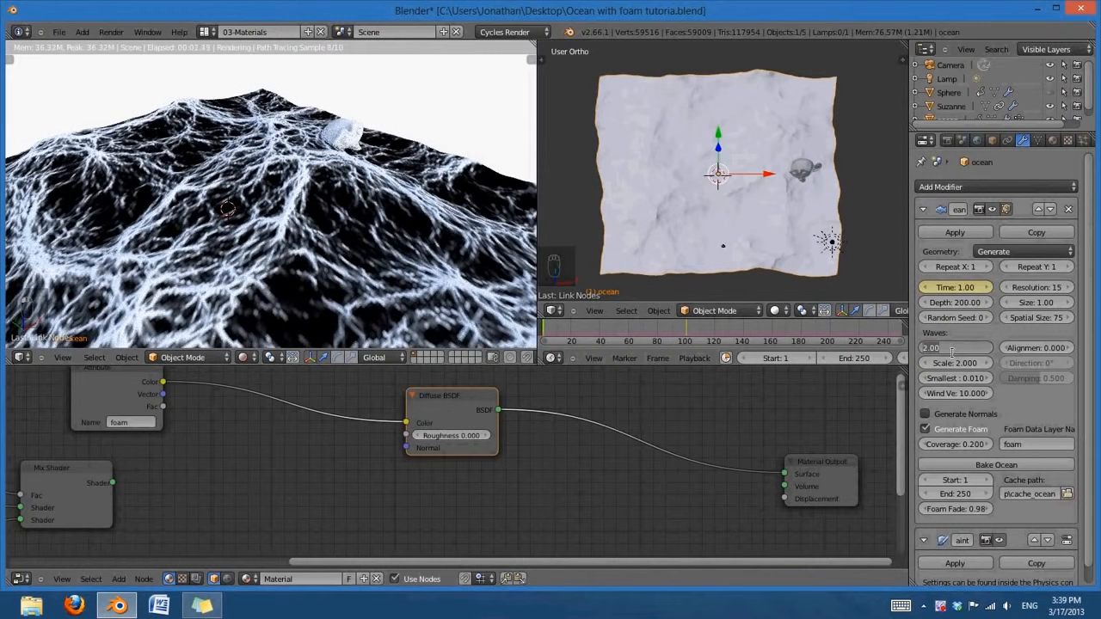
pyautogui.press('BackSpace')
pyautogui.write('1.75')
pyautogui.press('Return')
# Try an Ocean modifier Resolution of 8 to compare the foam detail.
pyautogui.scroll(-3, 359, 275)
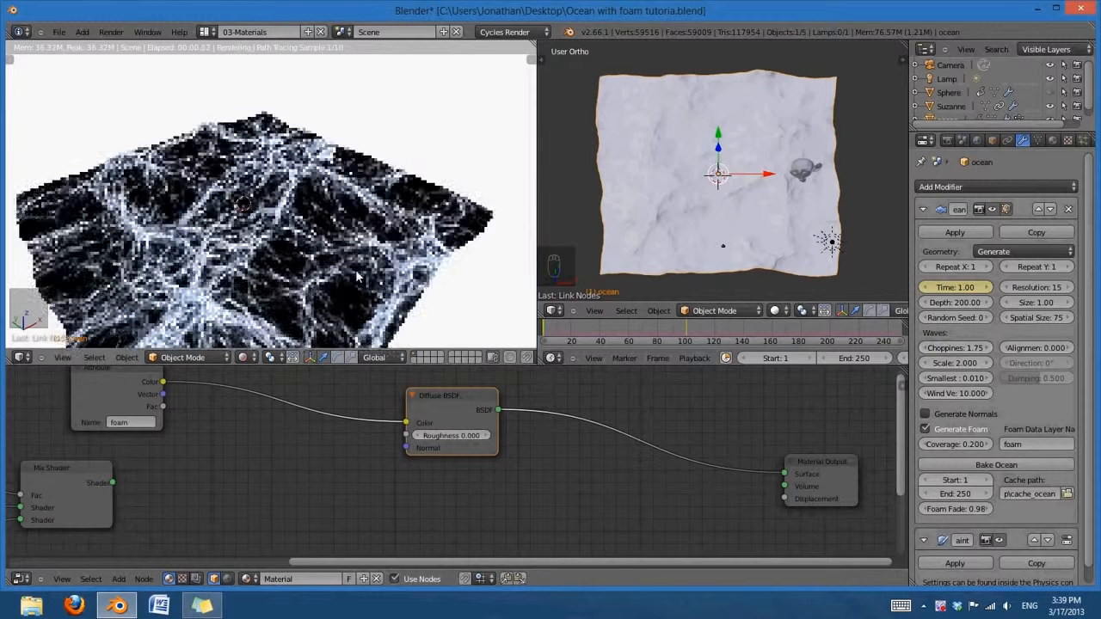
pyautogui.scroll(3, 360, 276)
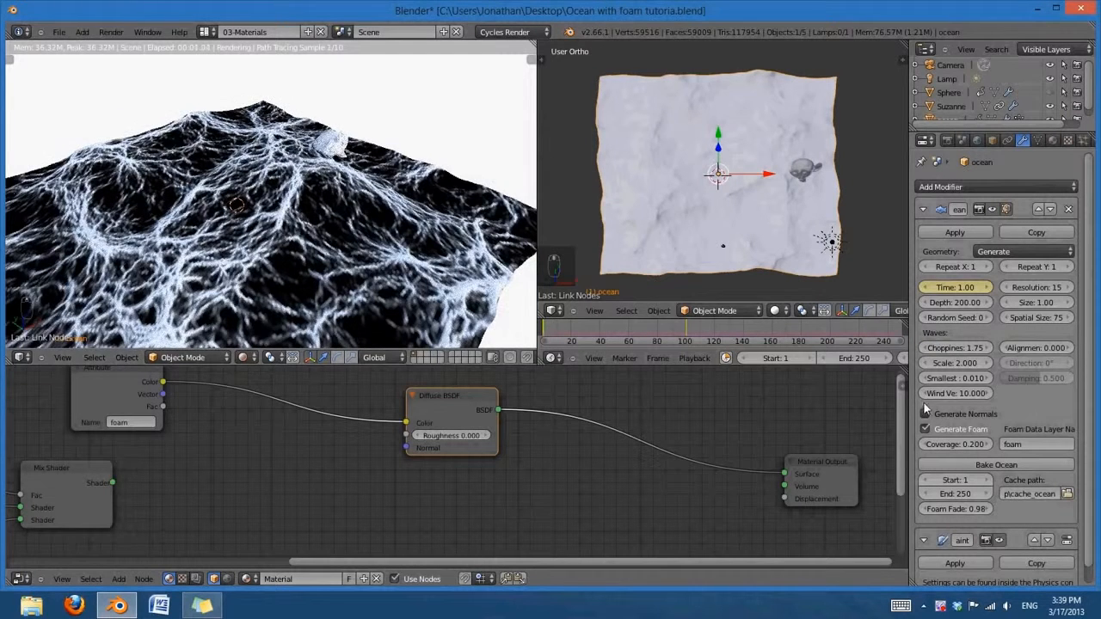
pyautogui.click(1031, 288)
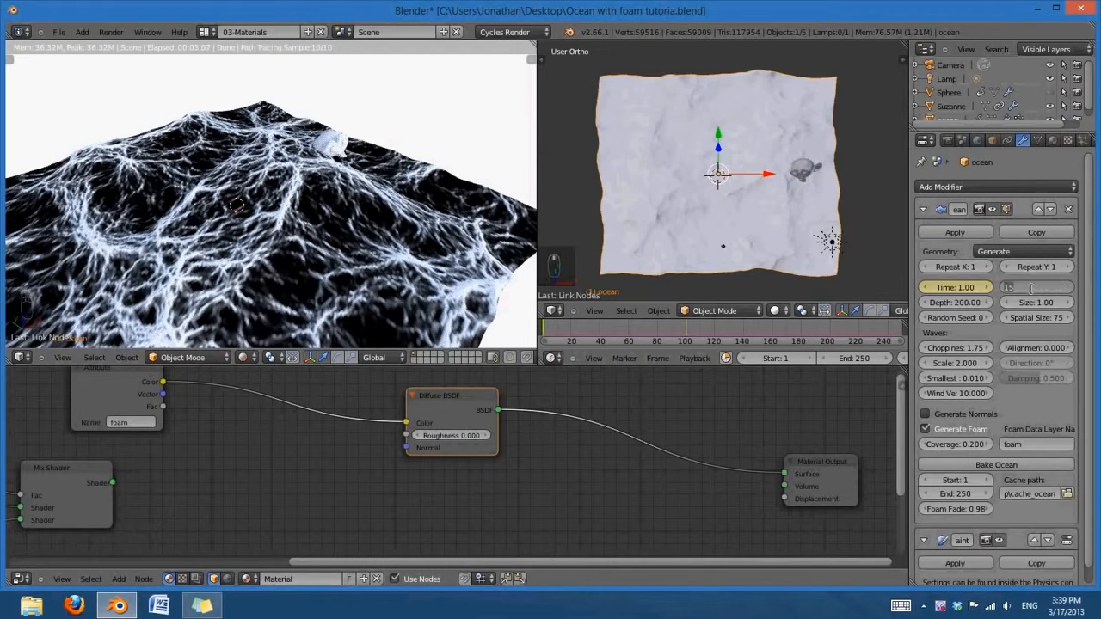
pyautogui.write('8')
pyautogui.press('Return')
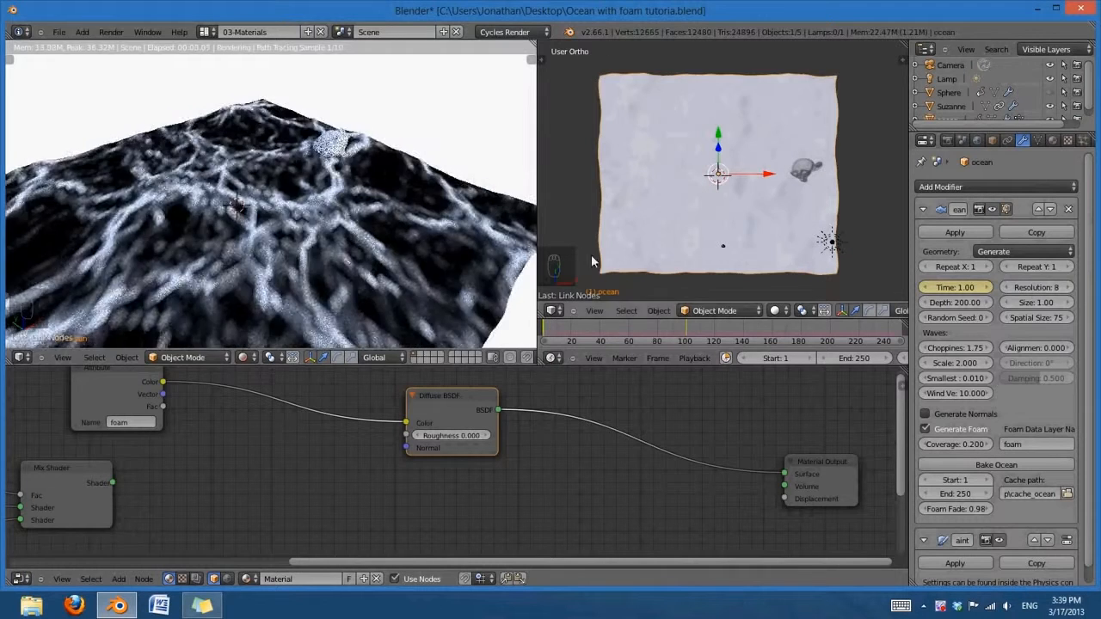
# Set the Ocean modifier's Resolution to 20 and inspect the foam up close in the rendered view.
pyautogui.scroll(2, 426, 283)
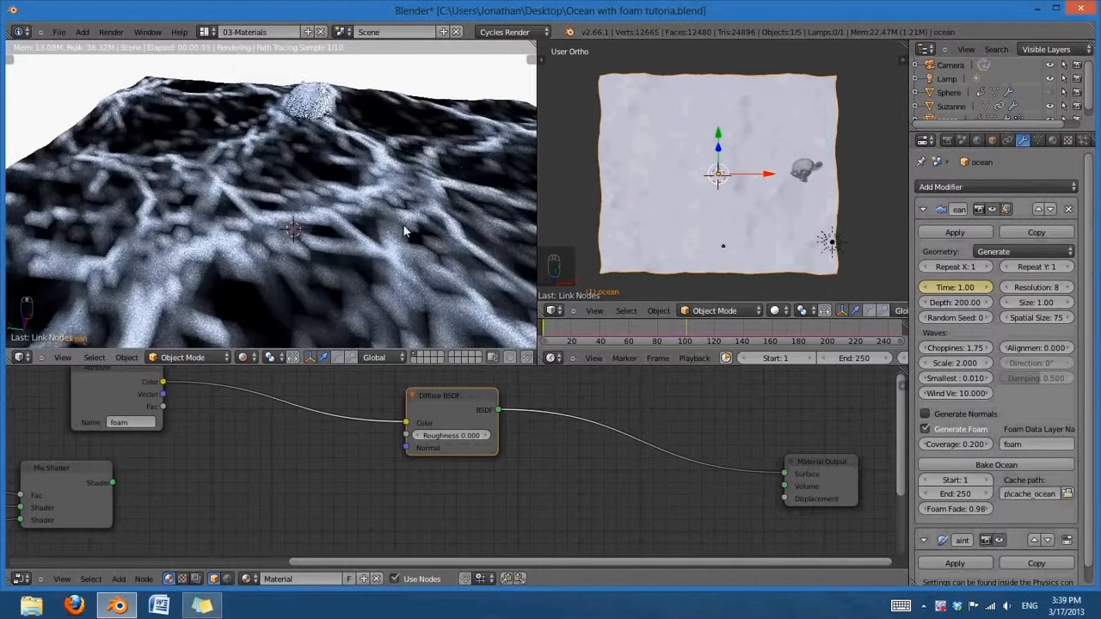
pyautogui.moveTo(404, 229); pyautogui.dragTo(378, 257, button='middle')
pyautogui.click(1041, 286)
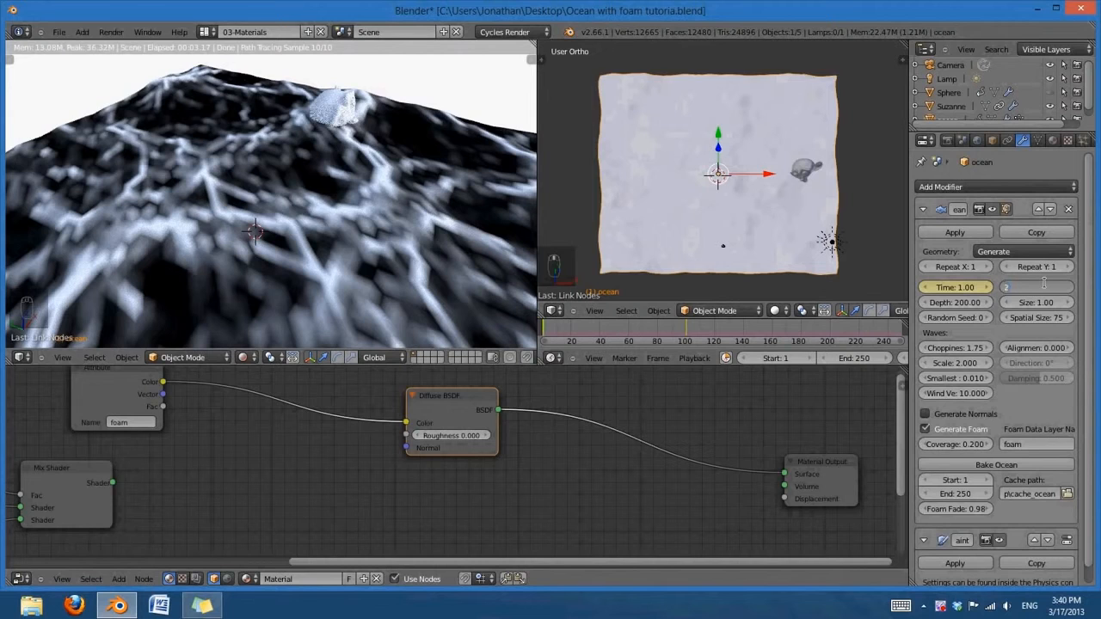
pyautogui.press('Return')
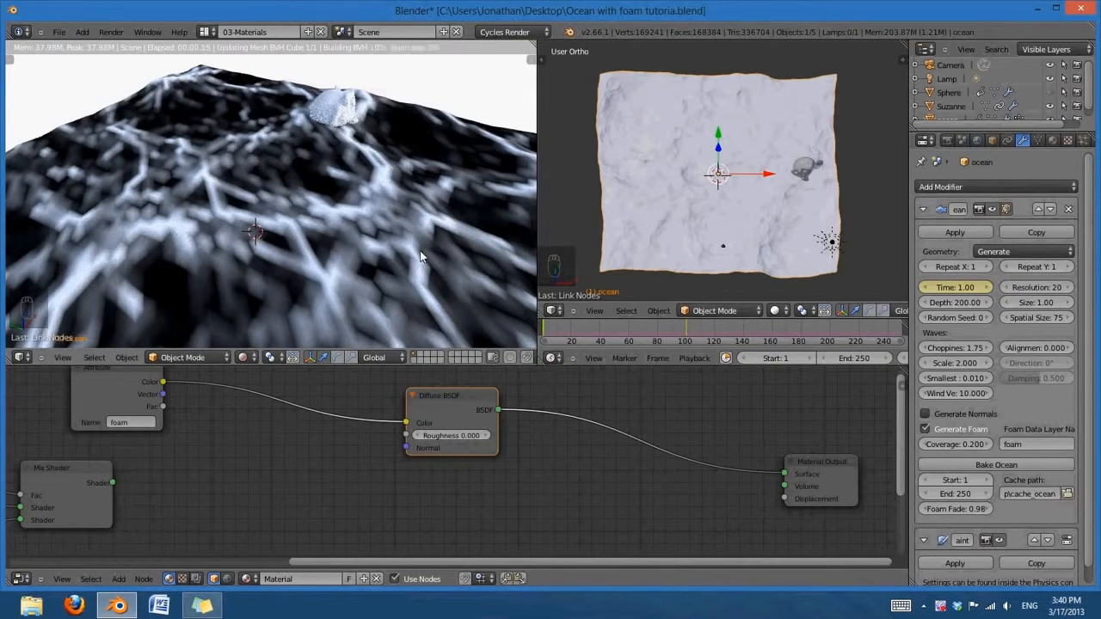
pyautogui.moveTo(417, 254); pyautogui.dragTo(357, 297, button='middle')
pyautogui.scroll(5, 356, 296)
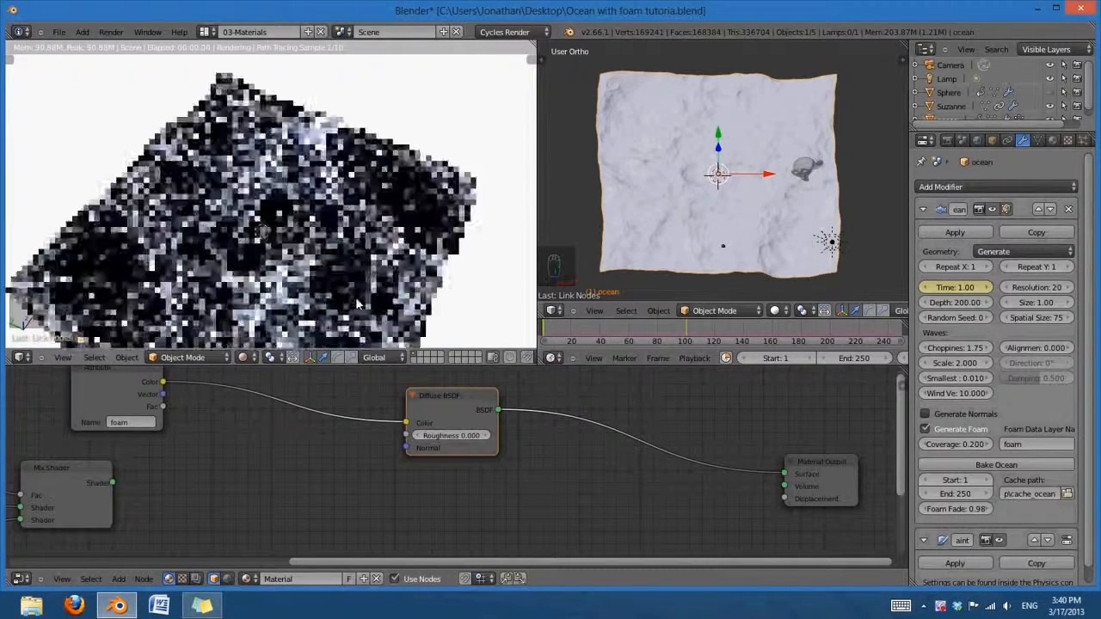
pyautogui.moveTo(359, 258)
pyautogui.mouseDown(button='middle')
pyautogui.moveTo(424, 279)
pyautogui.moveTo(372, 244)
pyautogui.mouseUp(button='middle')
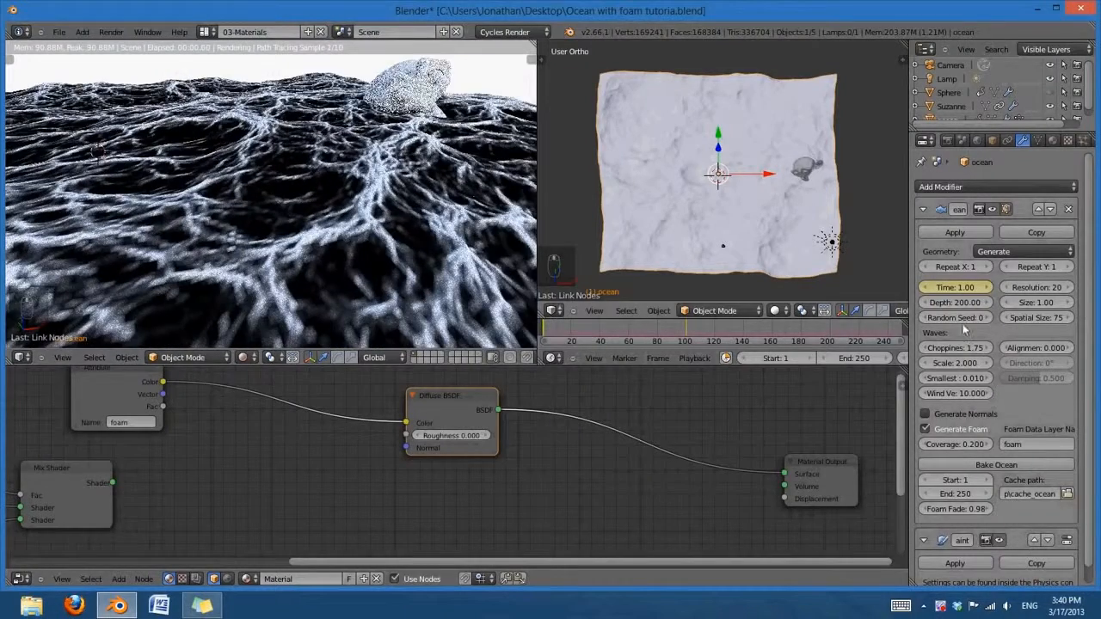